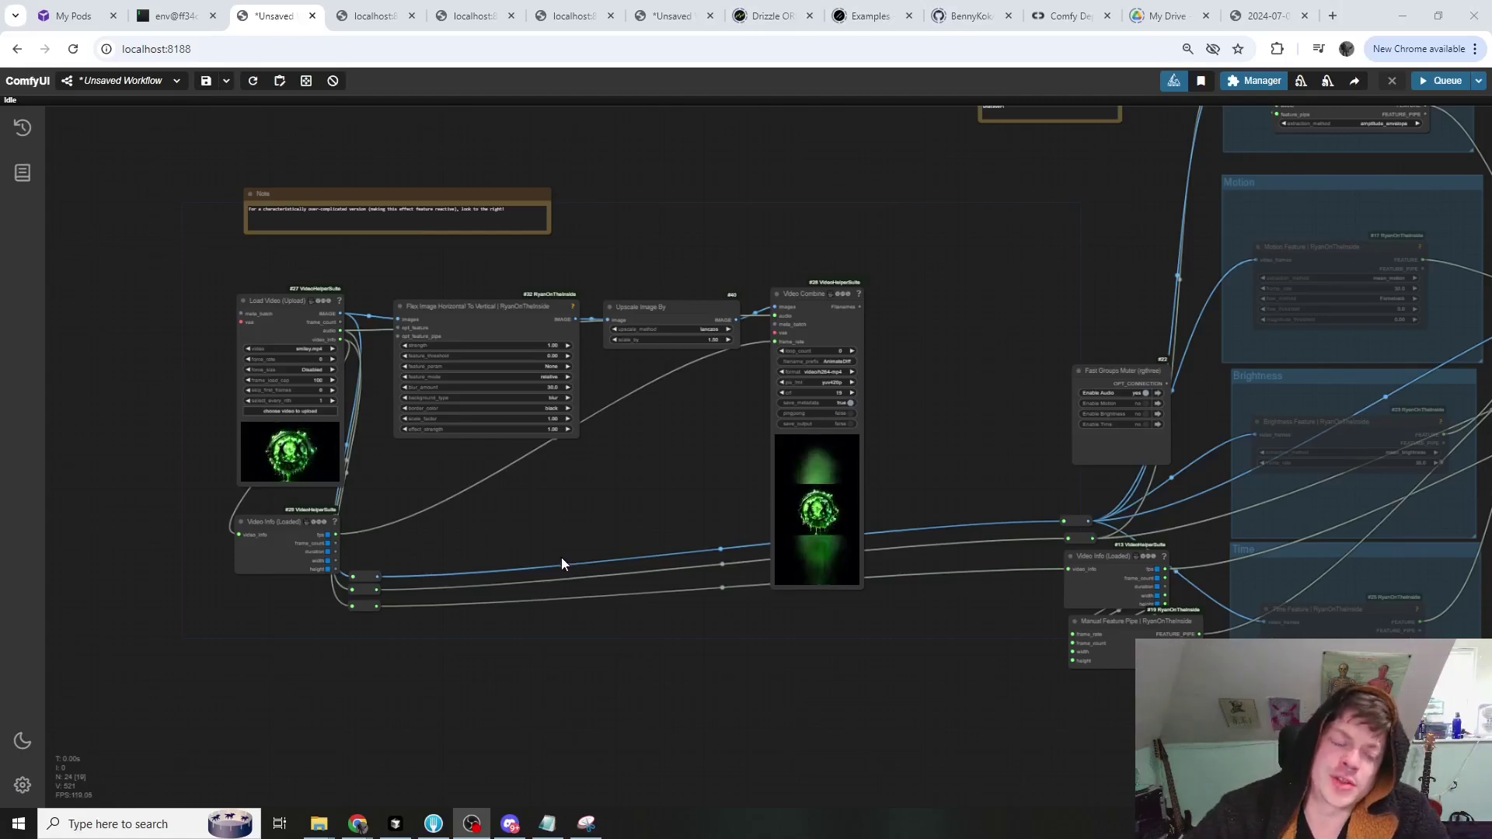
Line up the Load Video, Flex Image, Upscale Image By and Video Combine nodes.
scroll(561, 557, "up", 3)
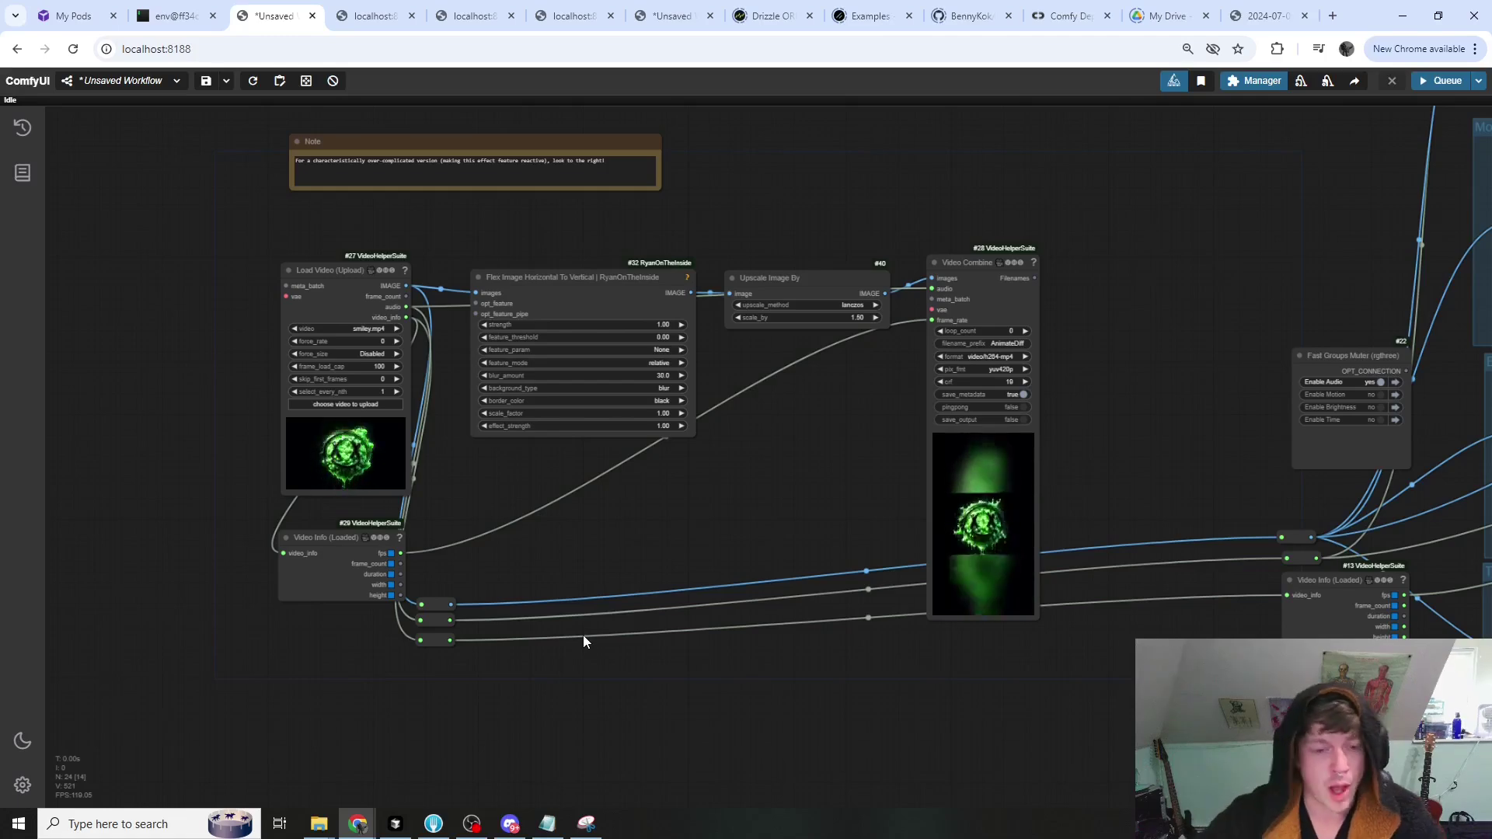
left_click_drag(684, 247, 753, 259)
left_click(722, 288)
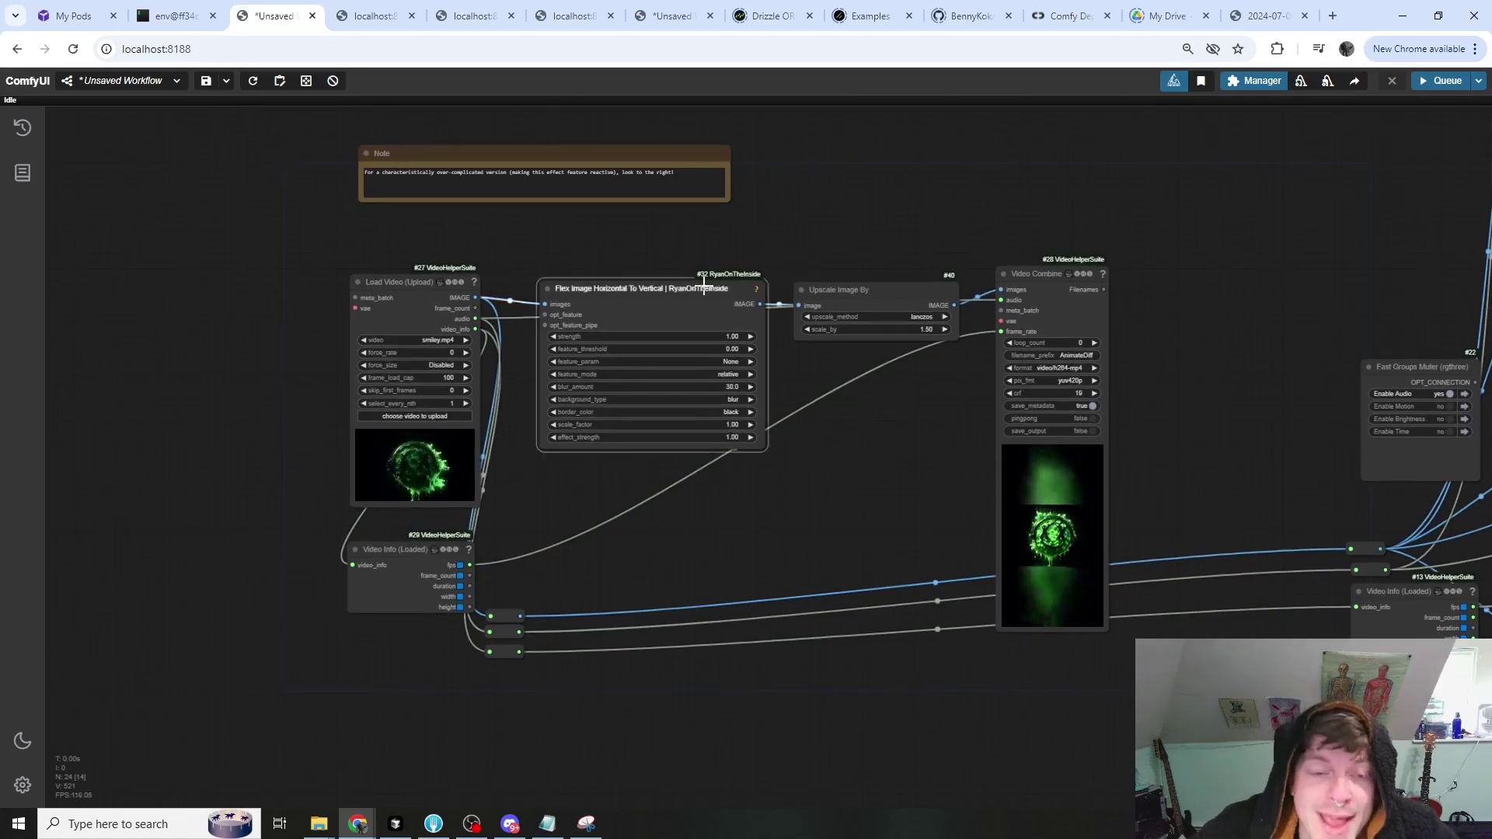
scroll(606, 231, "up", 3)
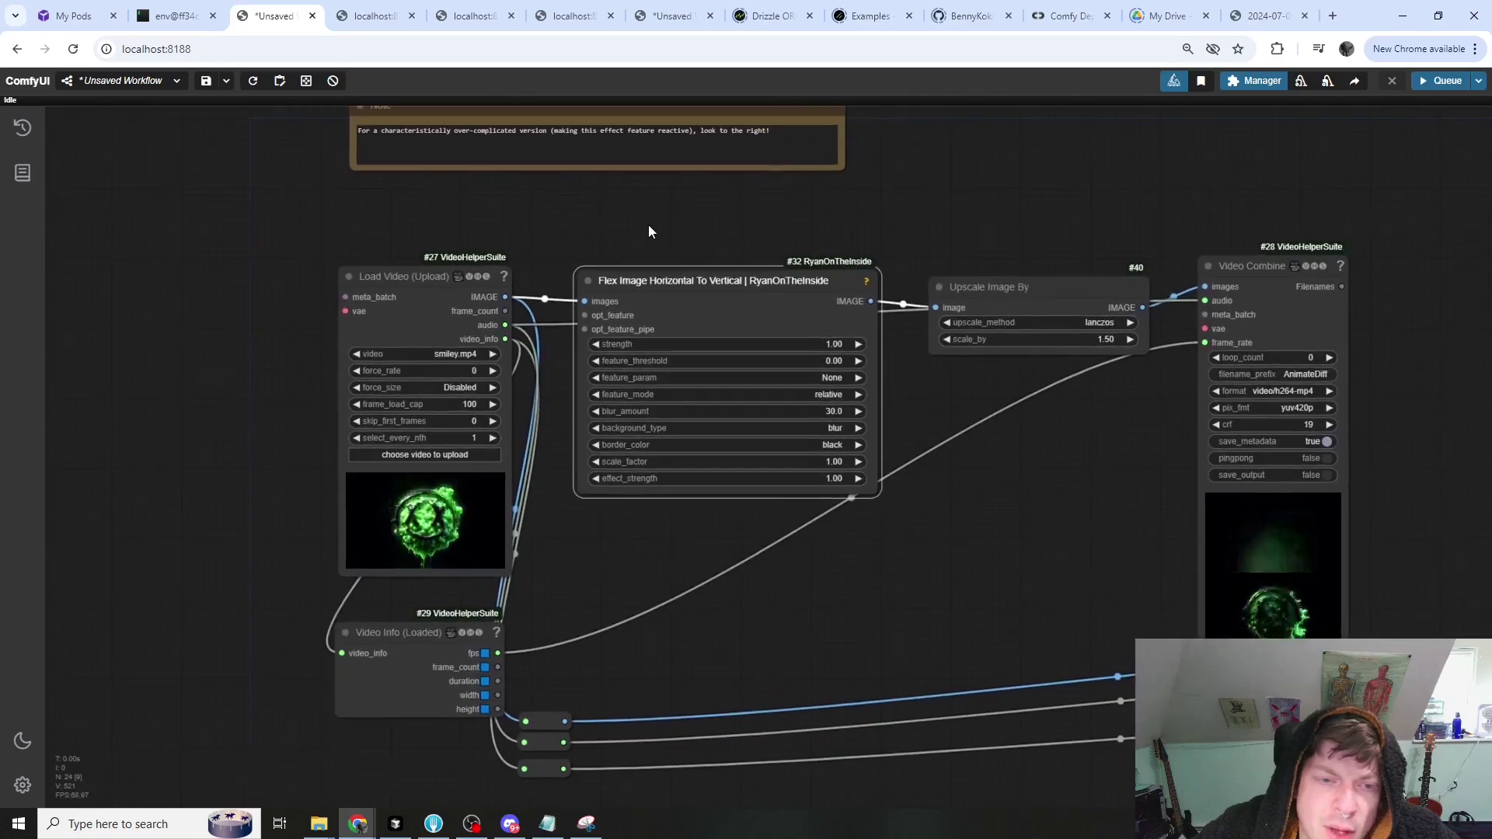
scroll(678, 234, "up", 1)
left_click_drag(675, 204, 630, 172)
left_click(448, 246)
mouse_move(337, 237)
left_mouse_down()
mouse_move(342, 252)
mouse_move(323, 250)
left_mouse_up()
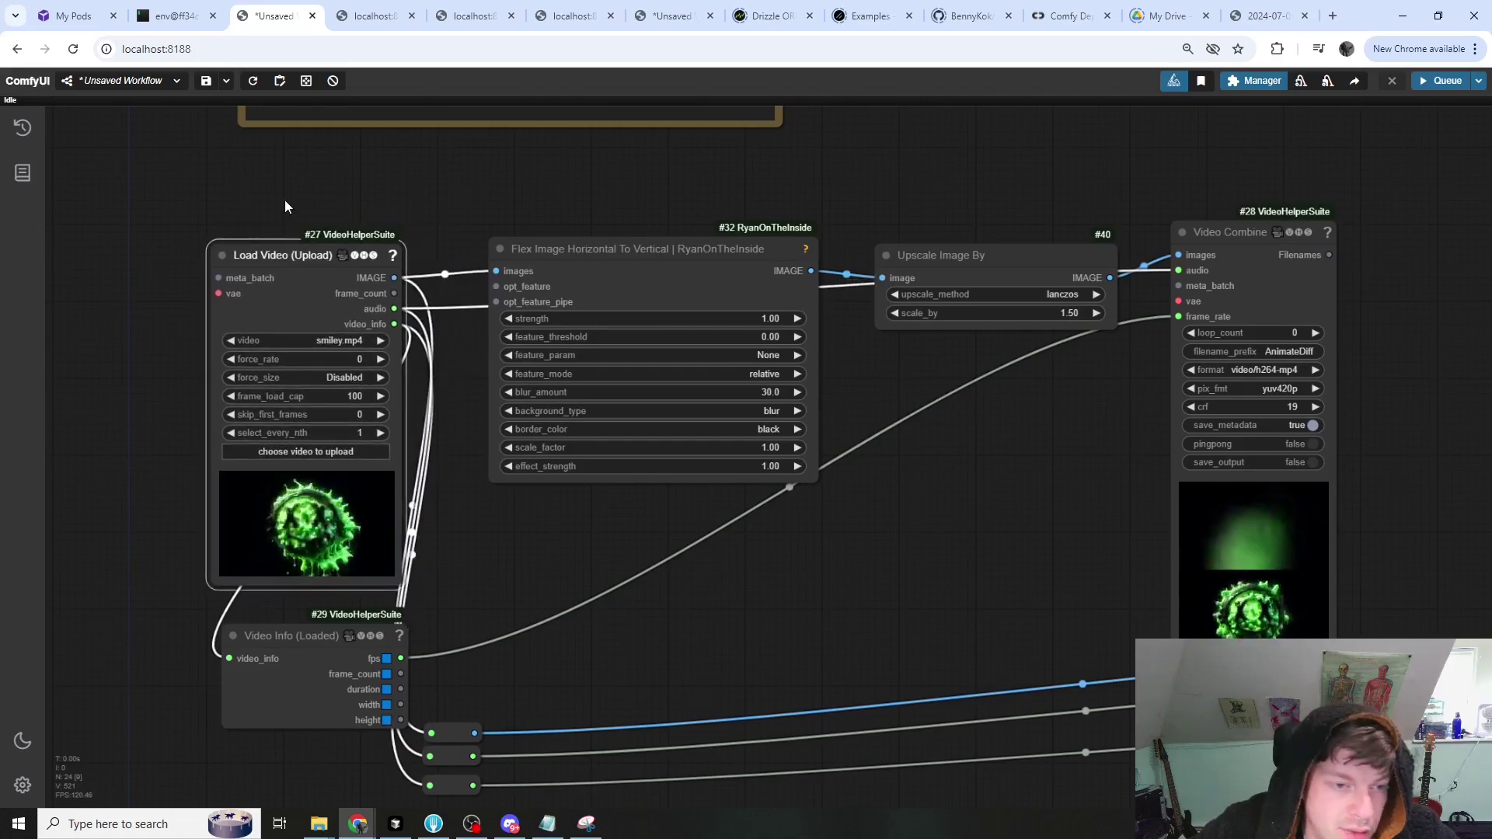
mouse_move(585, 257)
left_mouse_down()
mouse_move(573, 366)
mouse_move(586, 379)
mouse_move(593, 296)
mouse_move(579, 257)
left_mouse_up()
mouse_move(994, 258)
left_mouse_down()
mouse_move(990, 293)
mouse_move(989, 254)
mouse_move(990, 270)
left_mouse_up()
left_click_drag(962, 456, 835, 441)
left_click_drag(1116, 221, 1098, 158)
Raise the Flex Image node's scale_factor from 1.00 to about 1.44.
scroll(1321, 509, "up", 3)
left_click_drag(1293, 566, 1131, 486)
scroll(1094, 519, "up", 3)
scroll(1094, 519, "down", 5)
scroll(1097, 519, "down", 5)
scroll(808, 524, "up", 4)
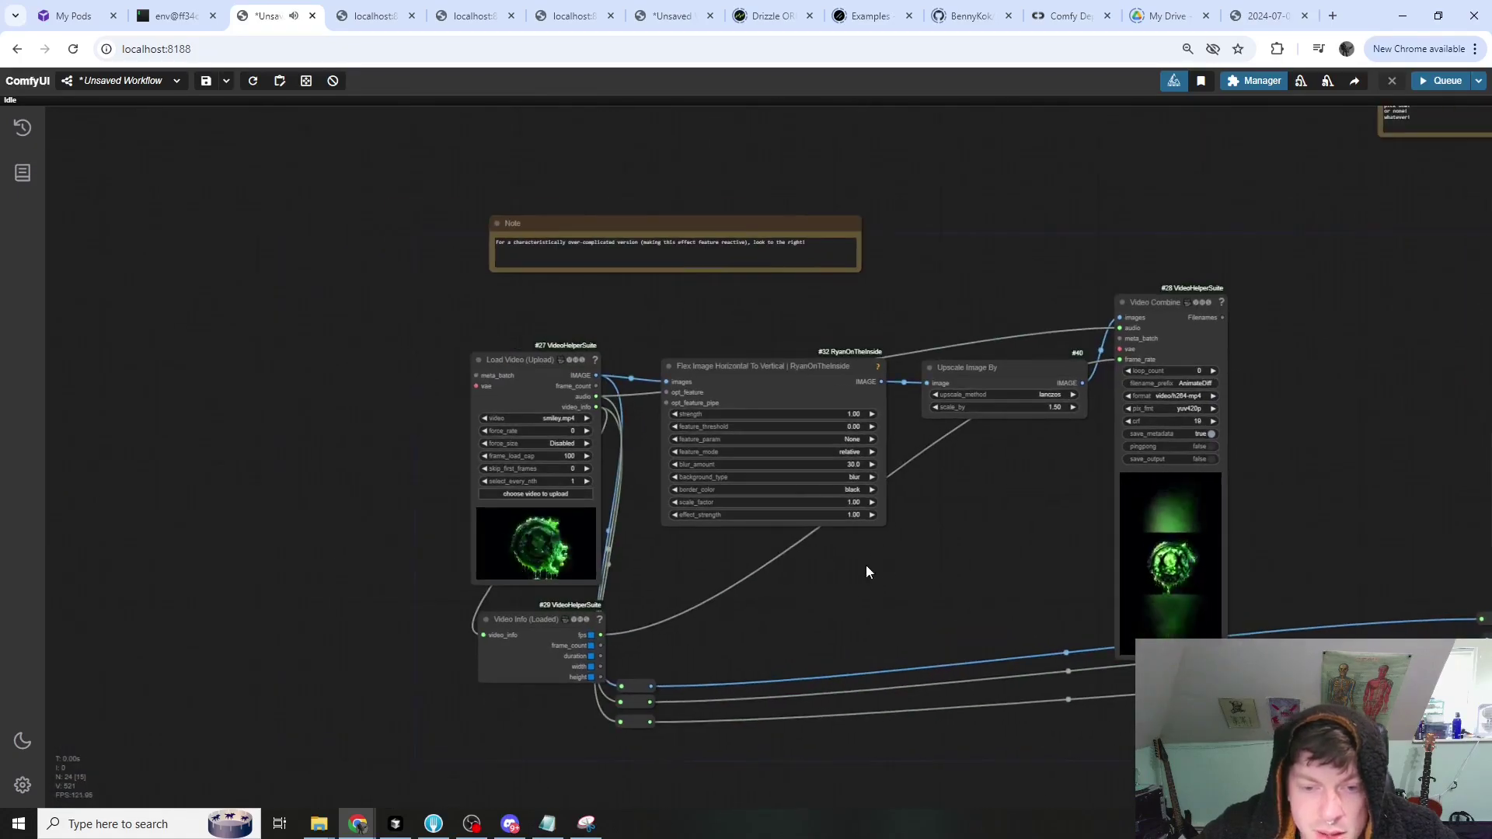
scroll(925, 515, "up", 2)
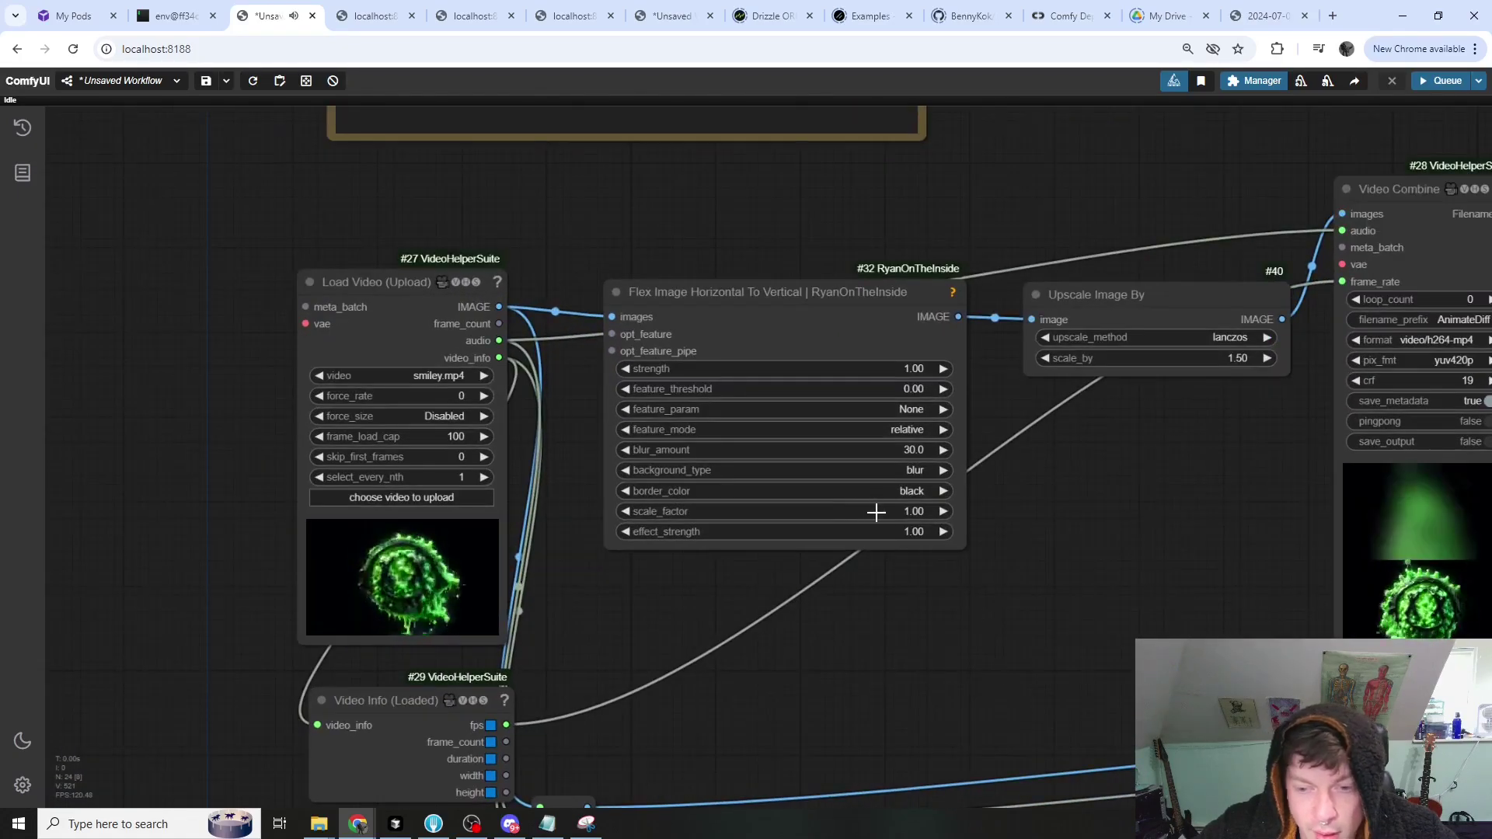
left_click_drag(870, 521, 943, 519)
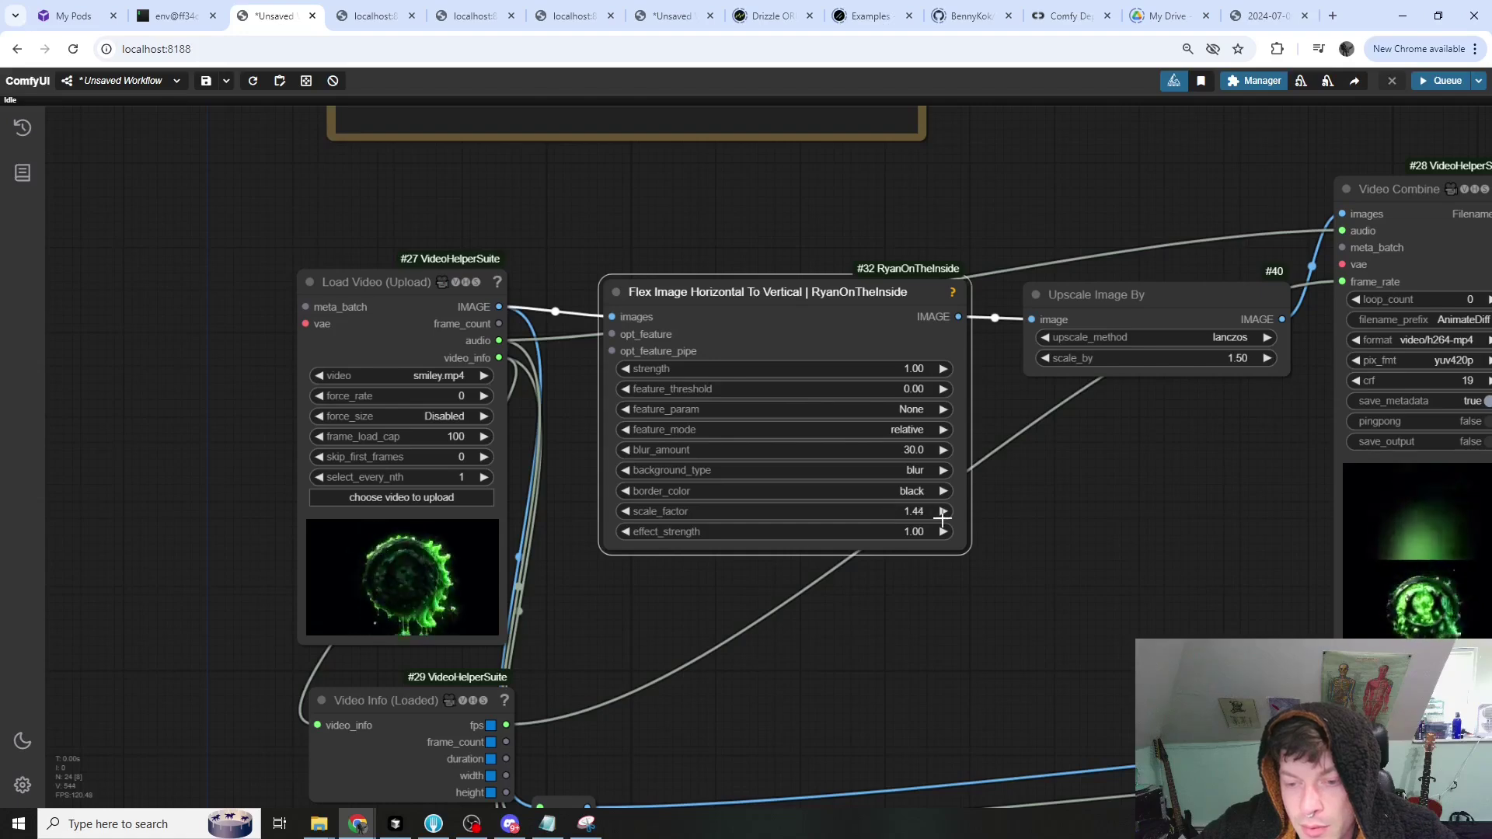
left_click(941, 517)
left_click(941, 516)
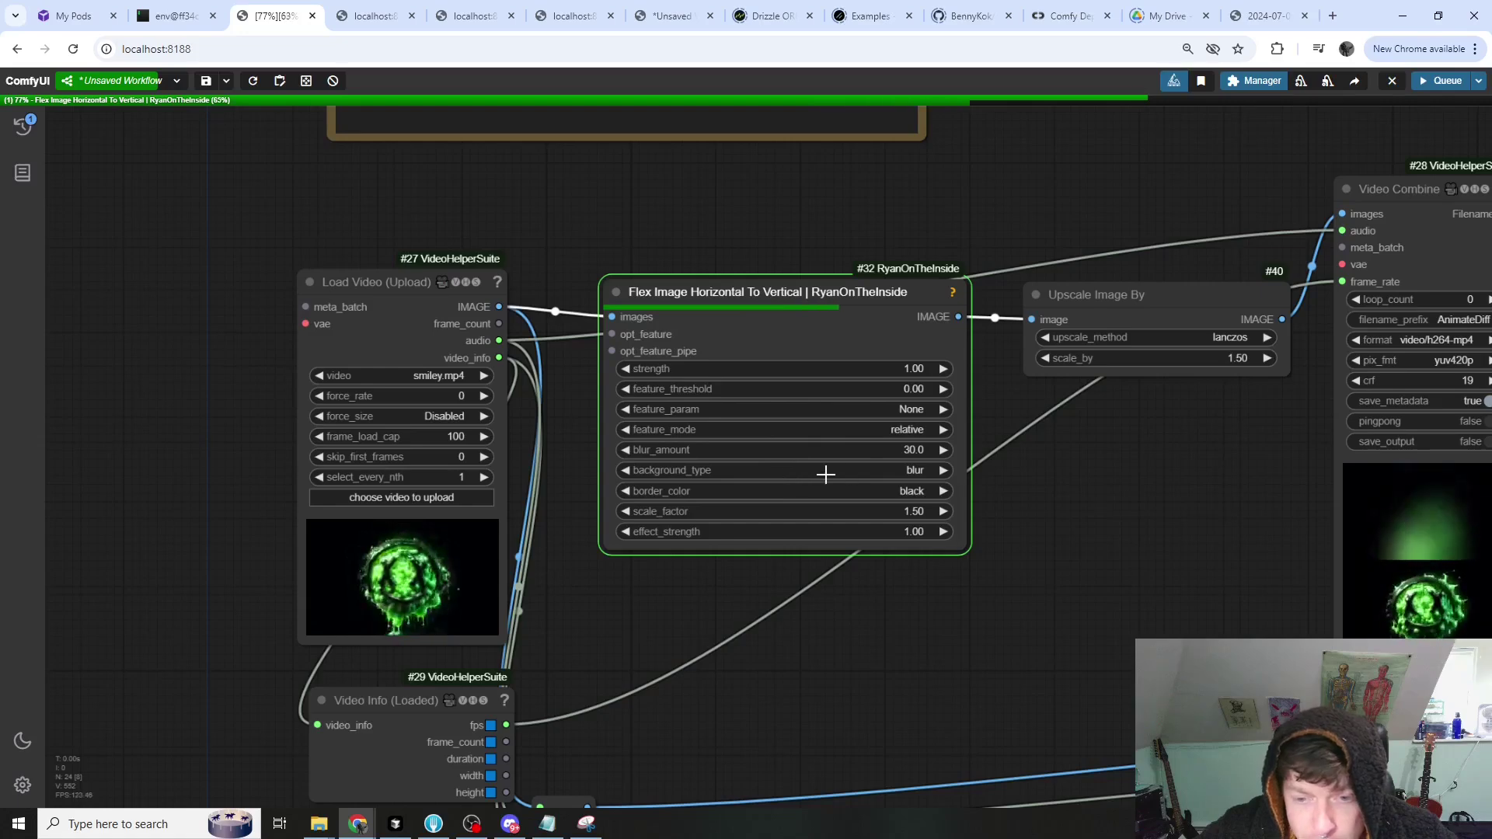
Leave the Flex node's background_type set to blur as the fill.
left_click(825, 473)
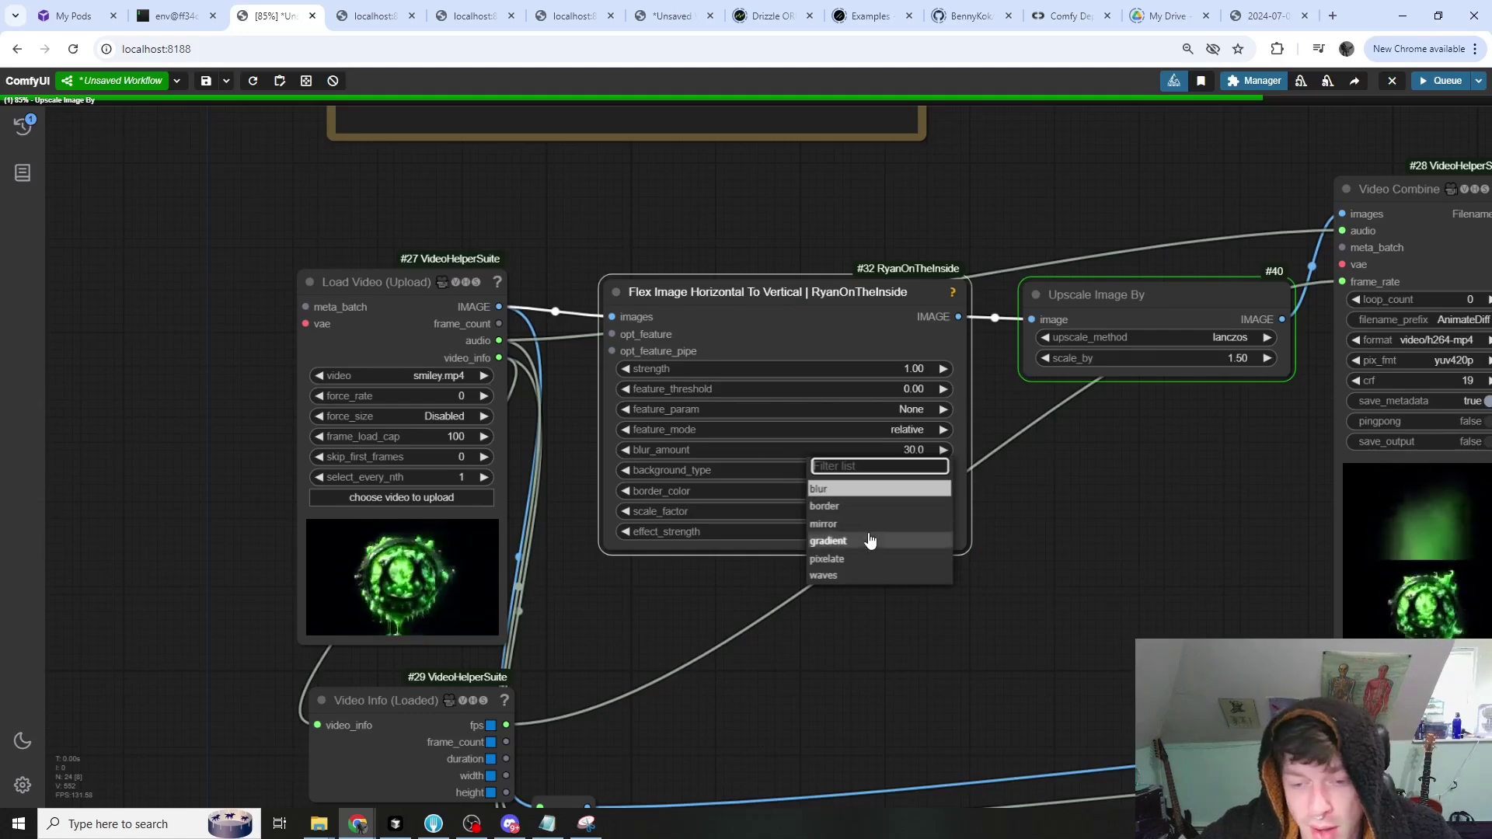
left_click(694, 308)
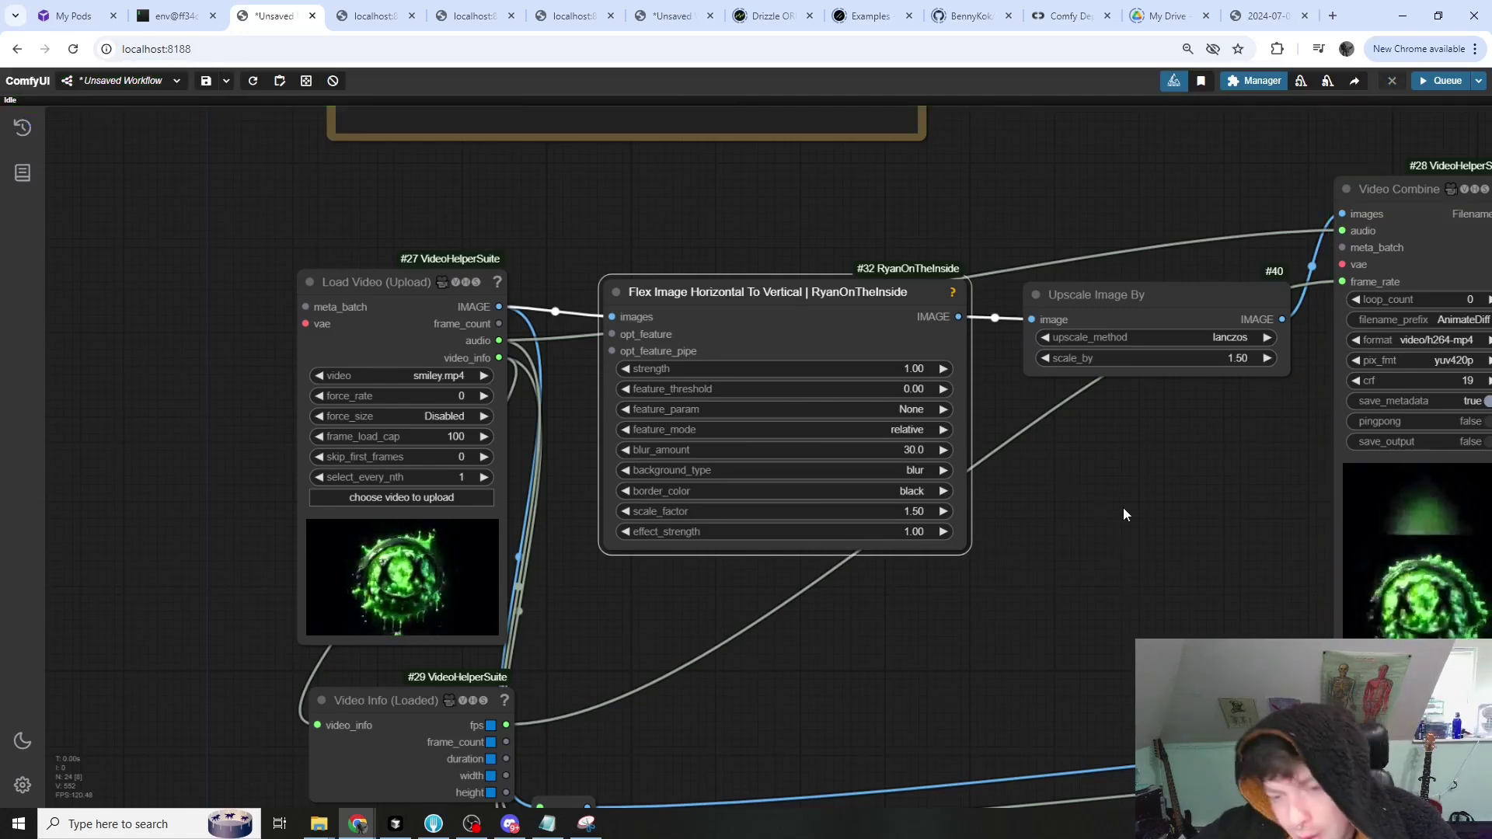
Survey the whole simple conversion chain and its Note, briefly selecting all its nodes.
left_click_drag(1088, 497, 466, 544)
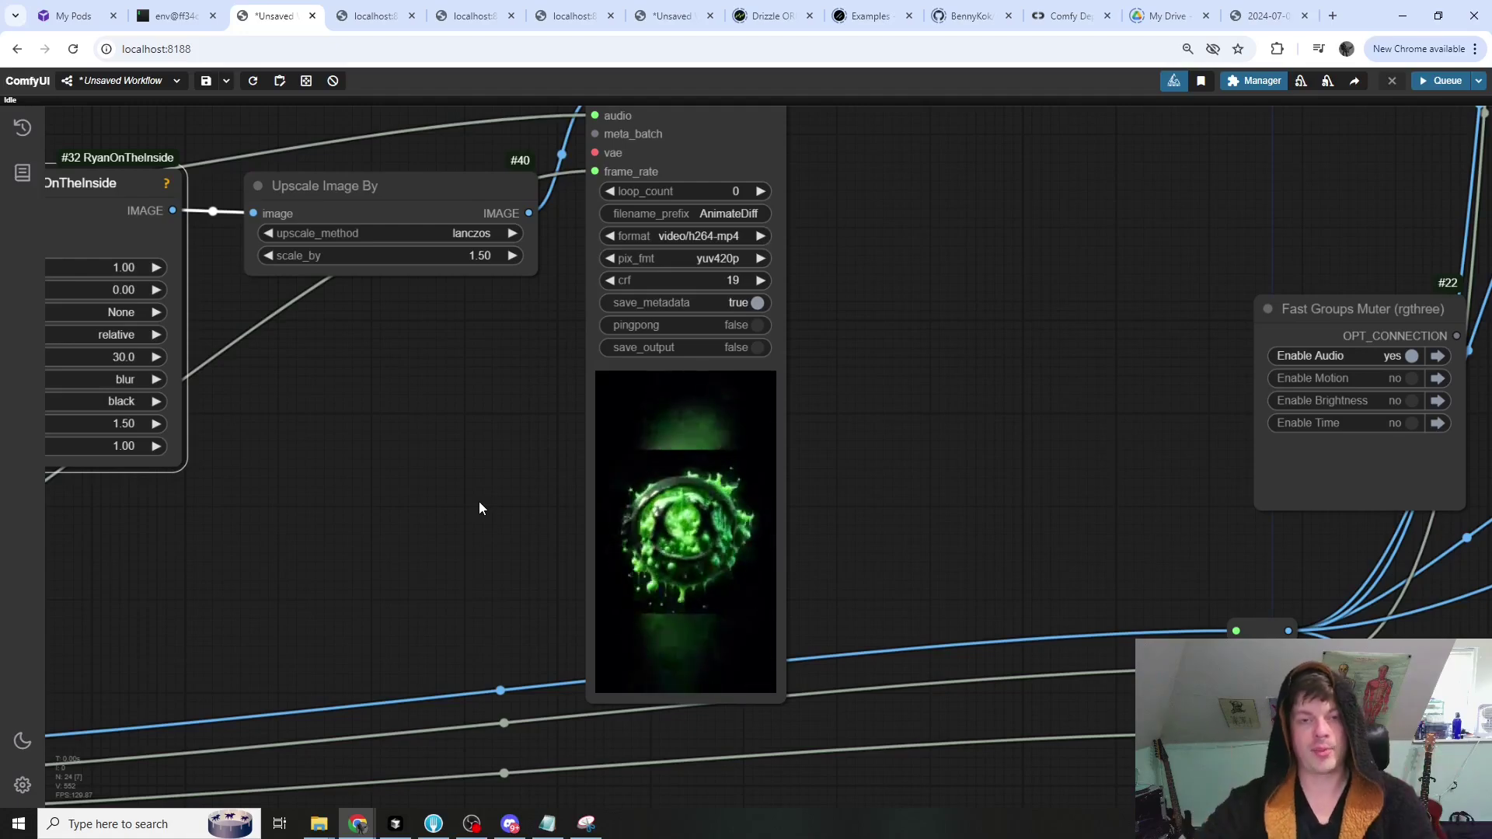
scroll(467, 501, "down", 4)
left_click_drag(414, 474, 787, 420)
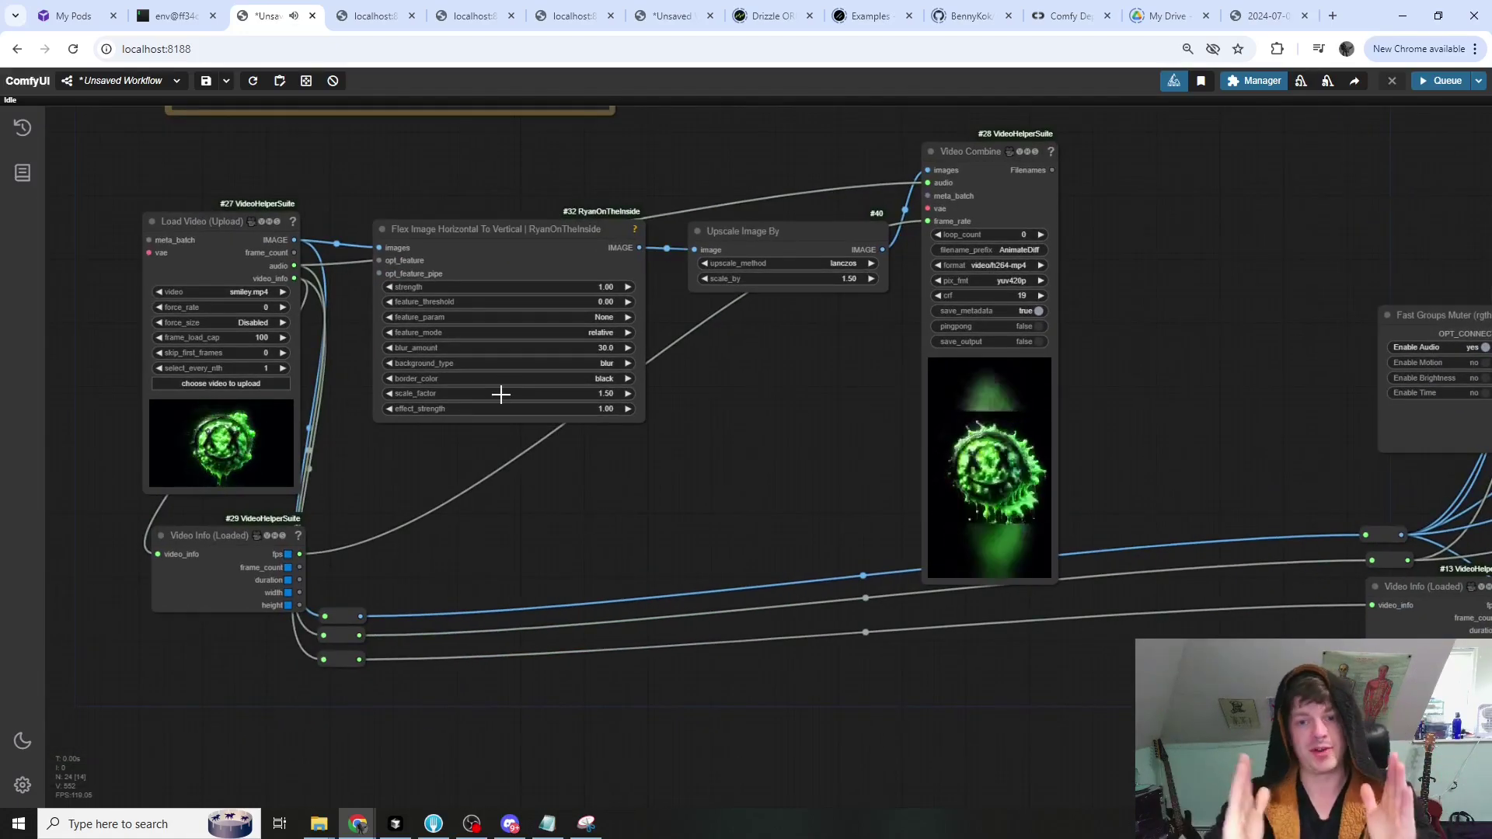
scroll(674, 435, "down", 2)
left_click_drag(684, 477, 822, 524)
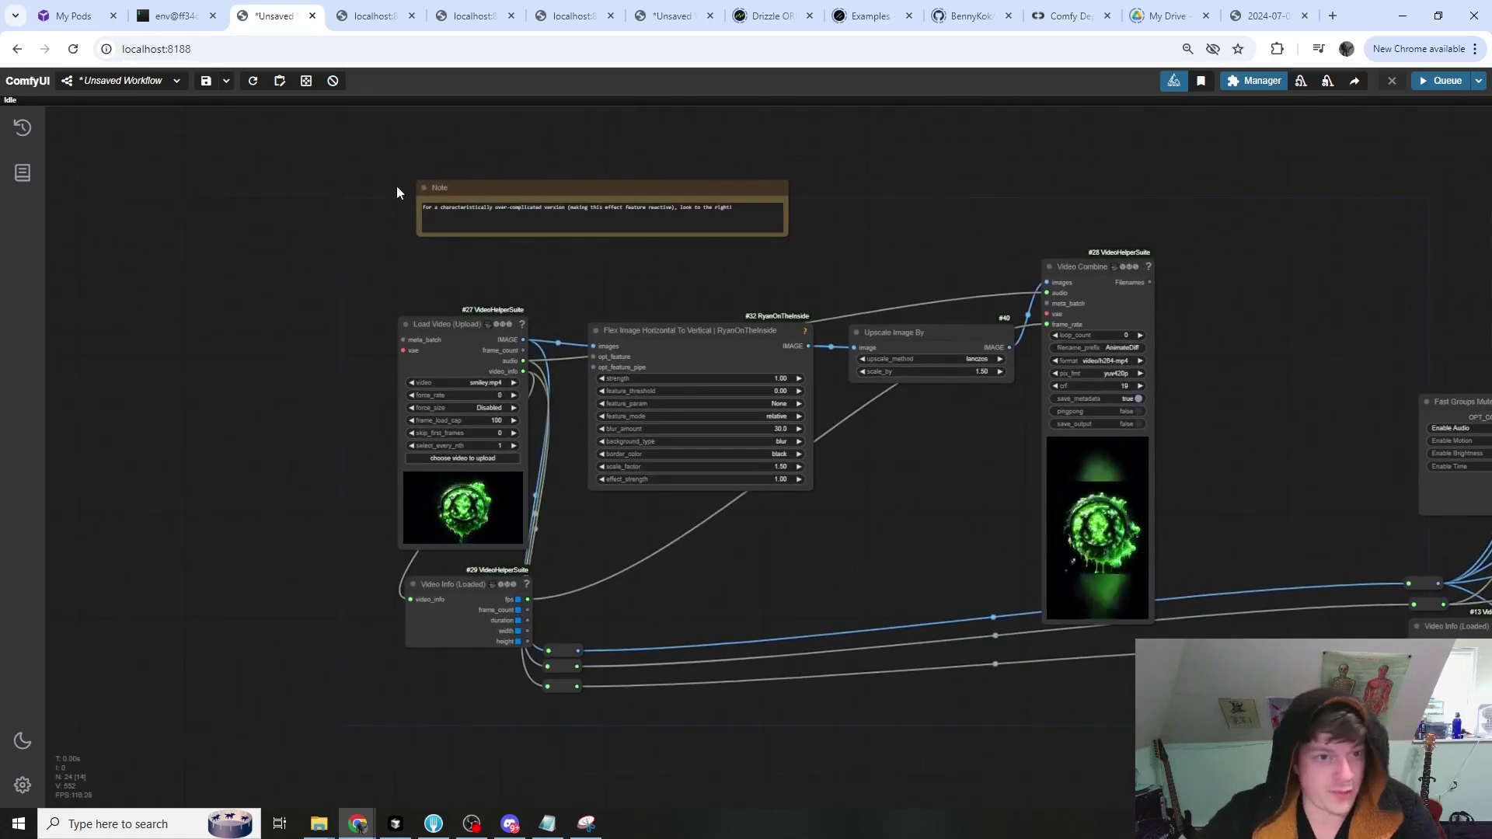
left_click_drag(337, 165, 1134, 710)
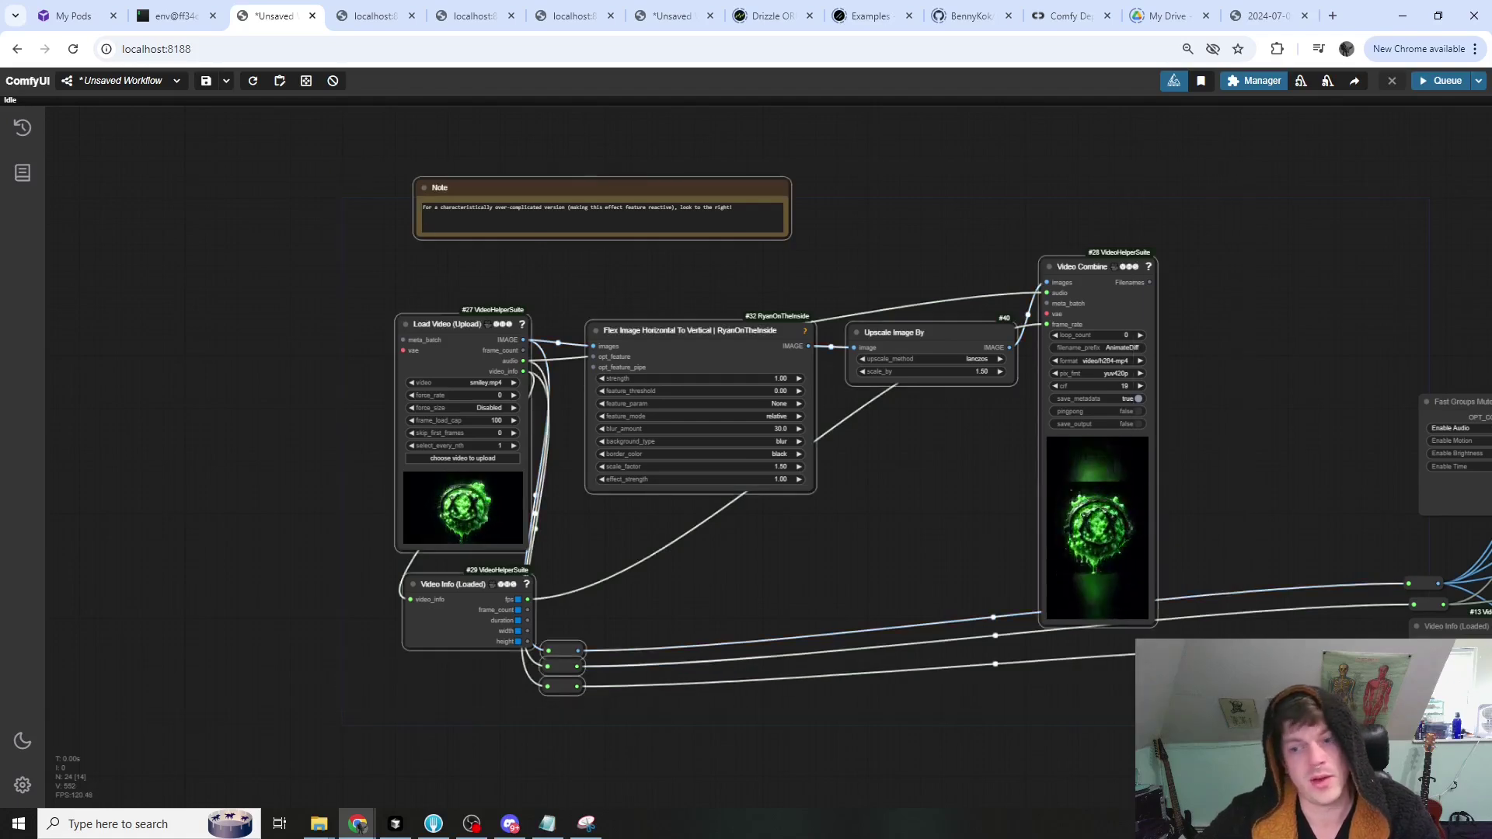
left_click(860, 617)
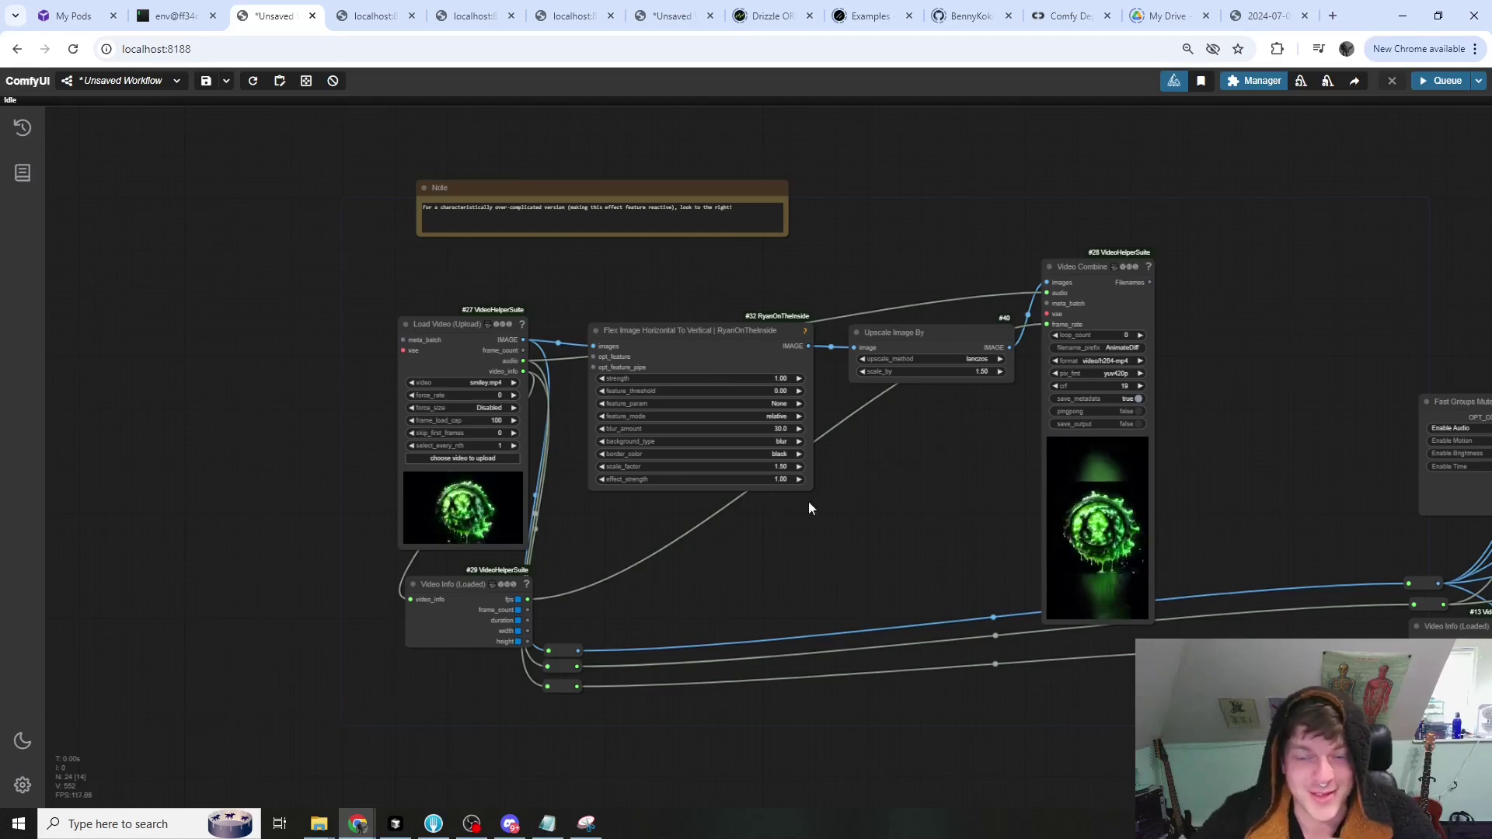
Pan right to the grouped feature-reactive nodes.
left_click_drag(885, 540, 397, 525)
left_click_drag(593, 412, 288, 381)
scroll(498, 287, "down", 5)
left_click_drag(538, 264, 374, 404)
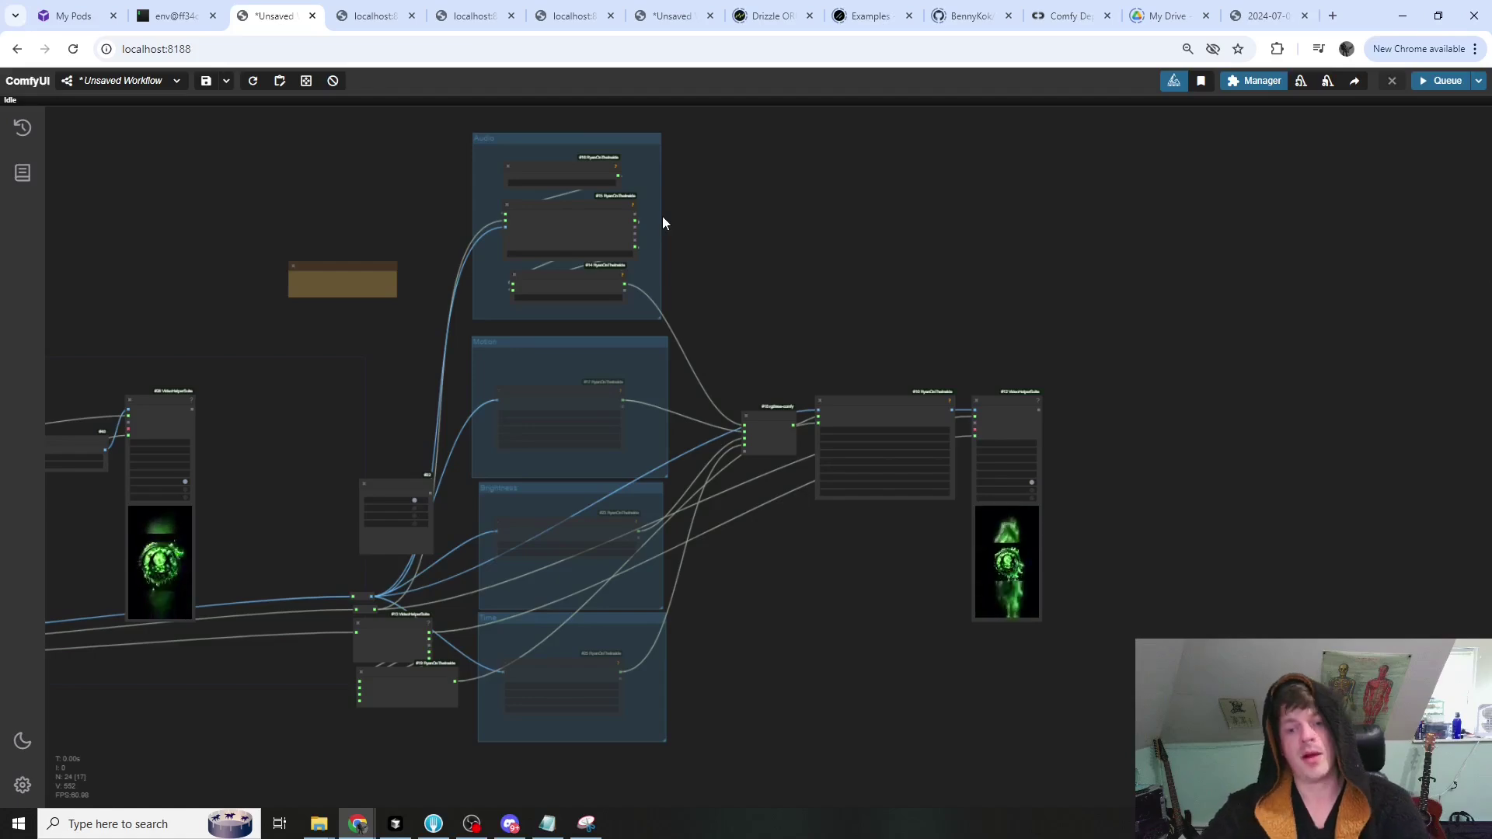
scroll(864, 255, "up", 13)
left_click_drag(839, 412, 614, 70)
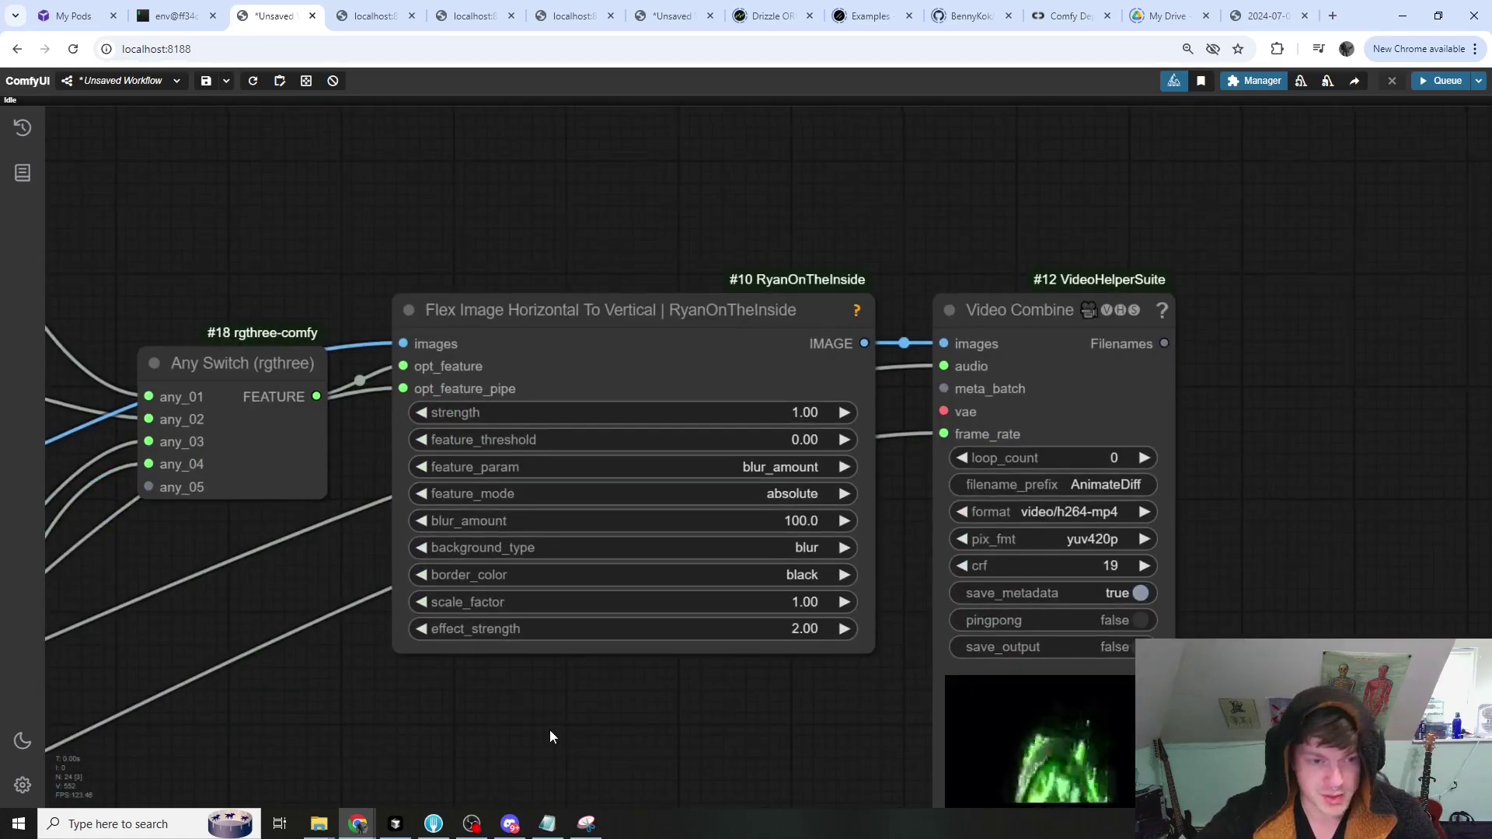
left_click_drag(551, 731, 554, 727)
left_click_drag(603, 334, 599, 315)
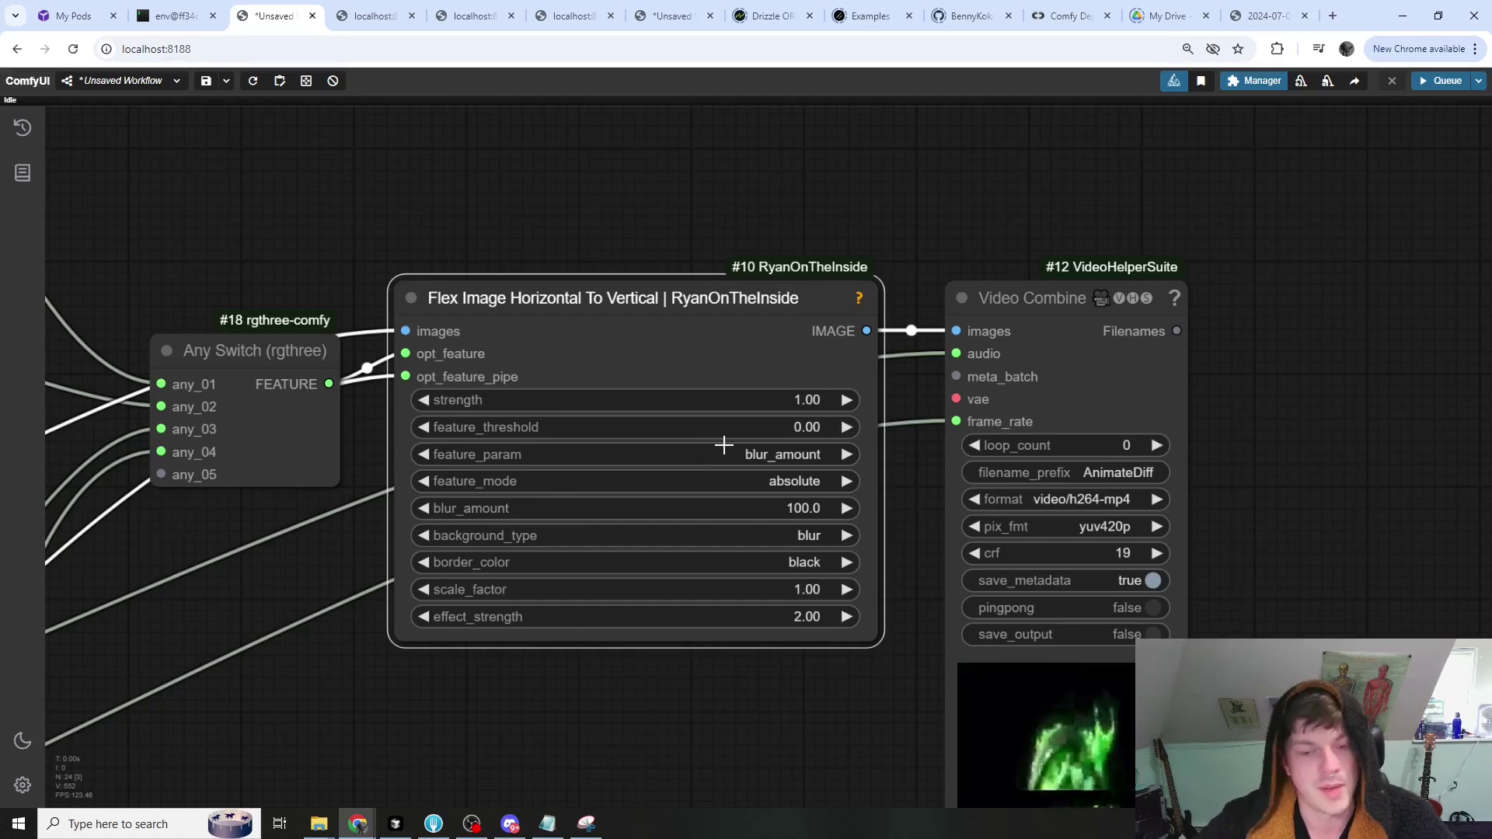
left_click(690, 456)
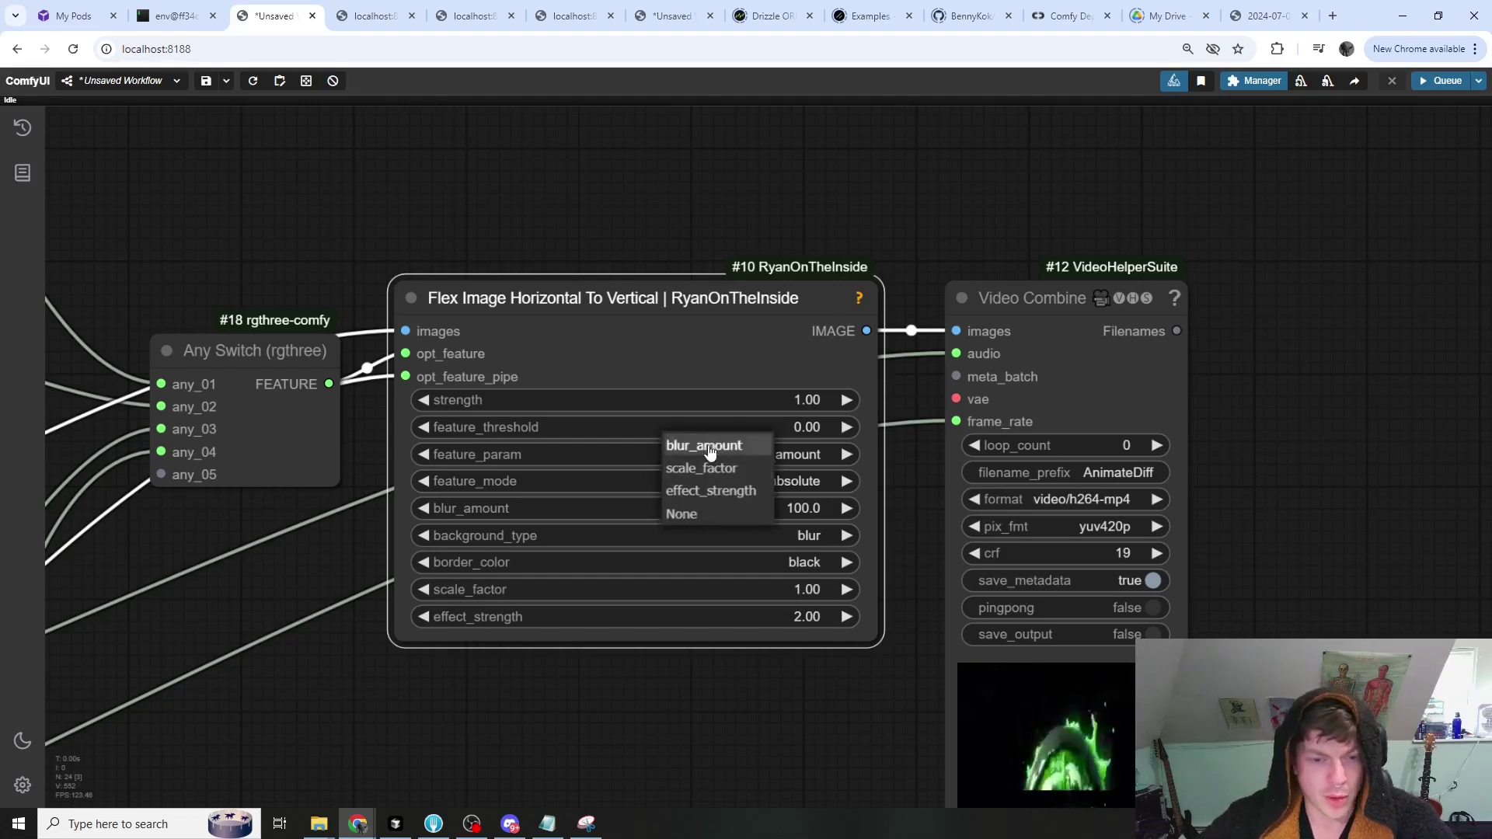
left_click(701, 446)
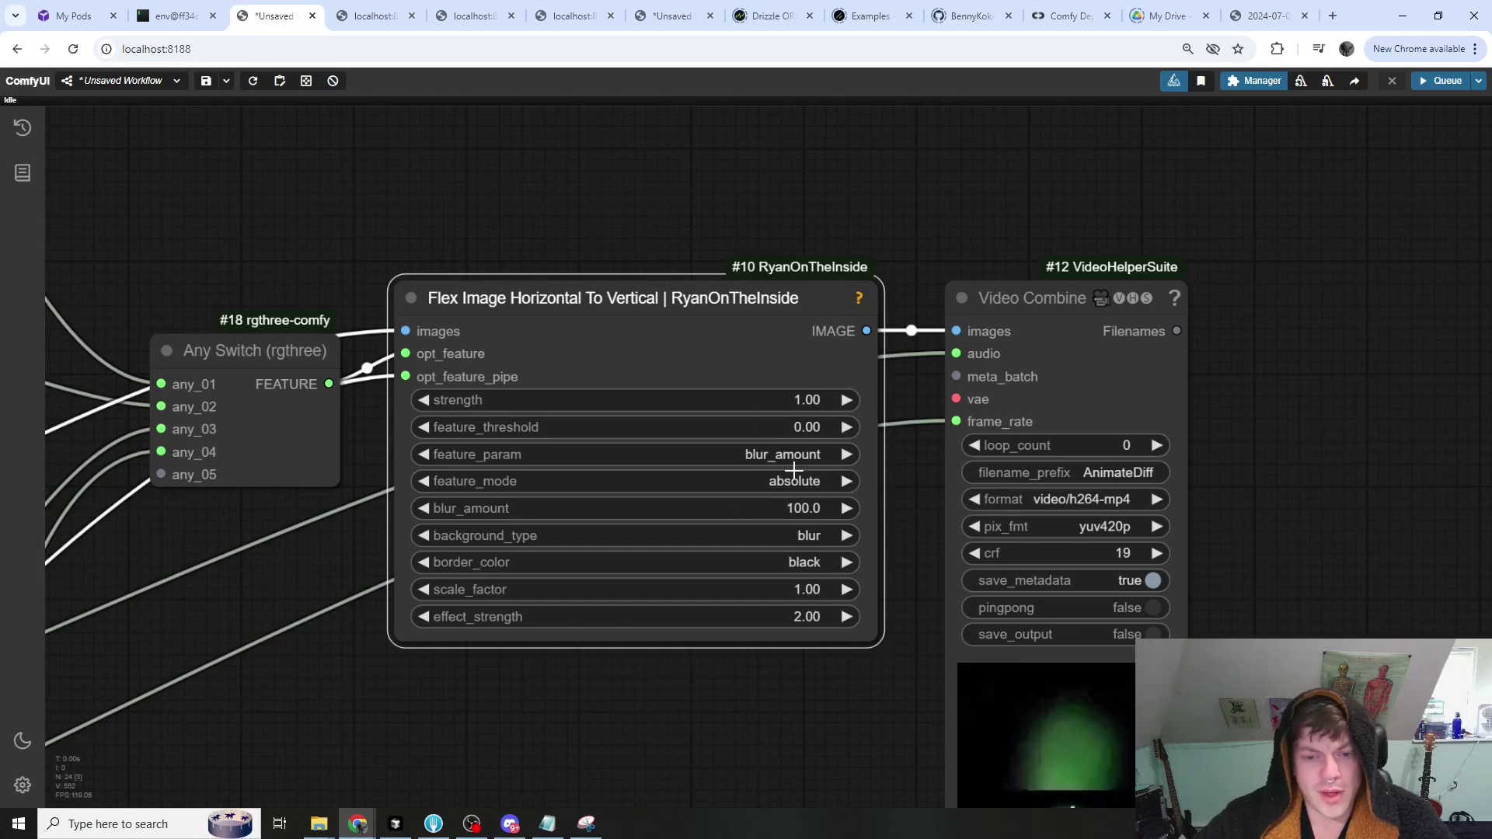
left_click(377, 17)
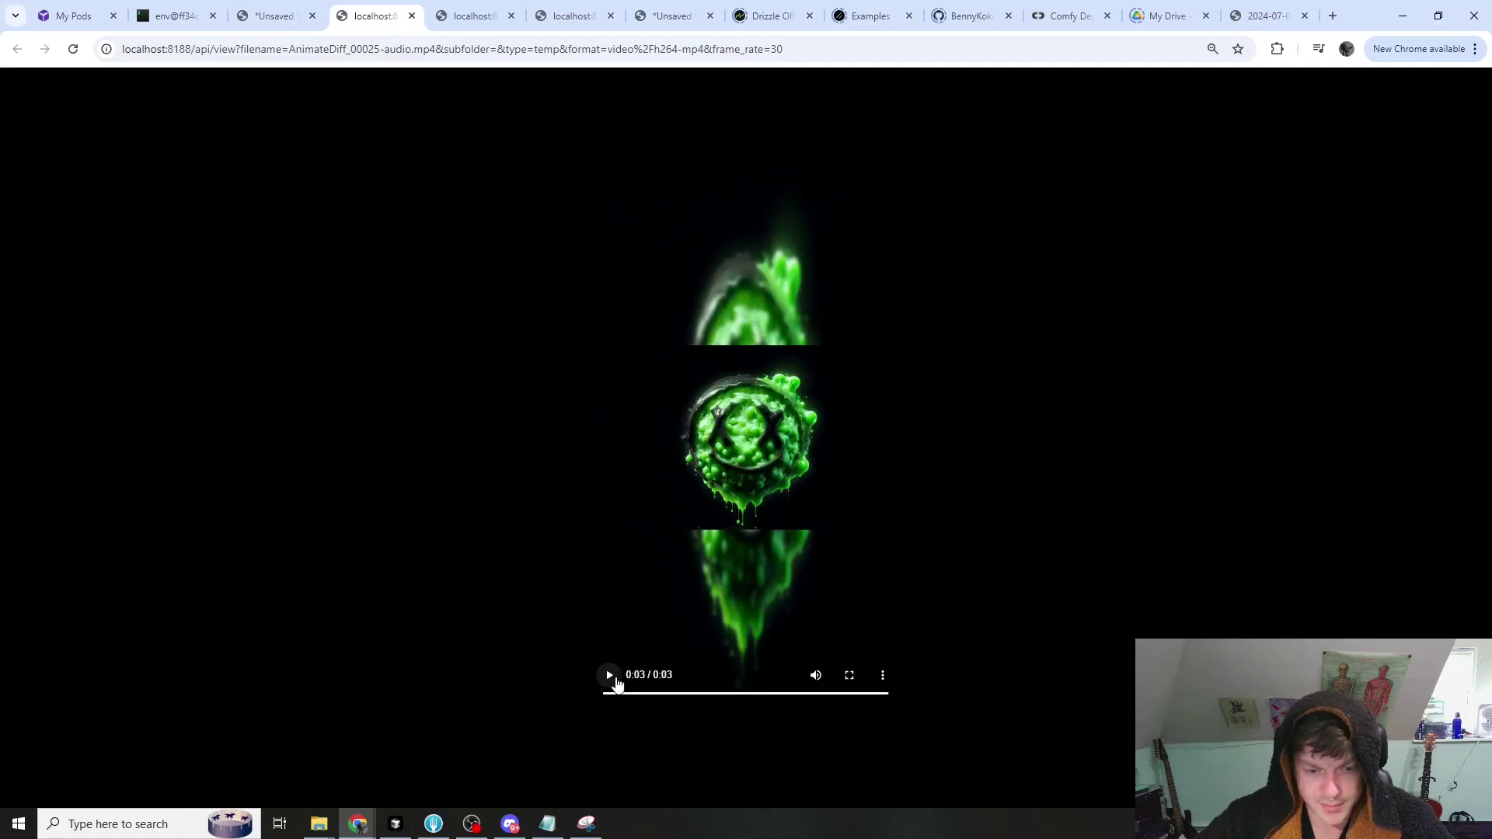
Watch the 00025 render, then the blurred-fill 00024 render, and return to the *Unsaved workflow tab.
left_click(614, 684)
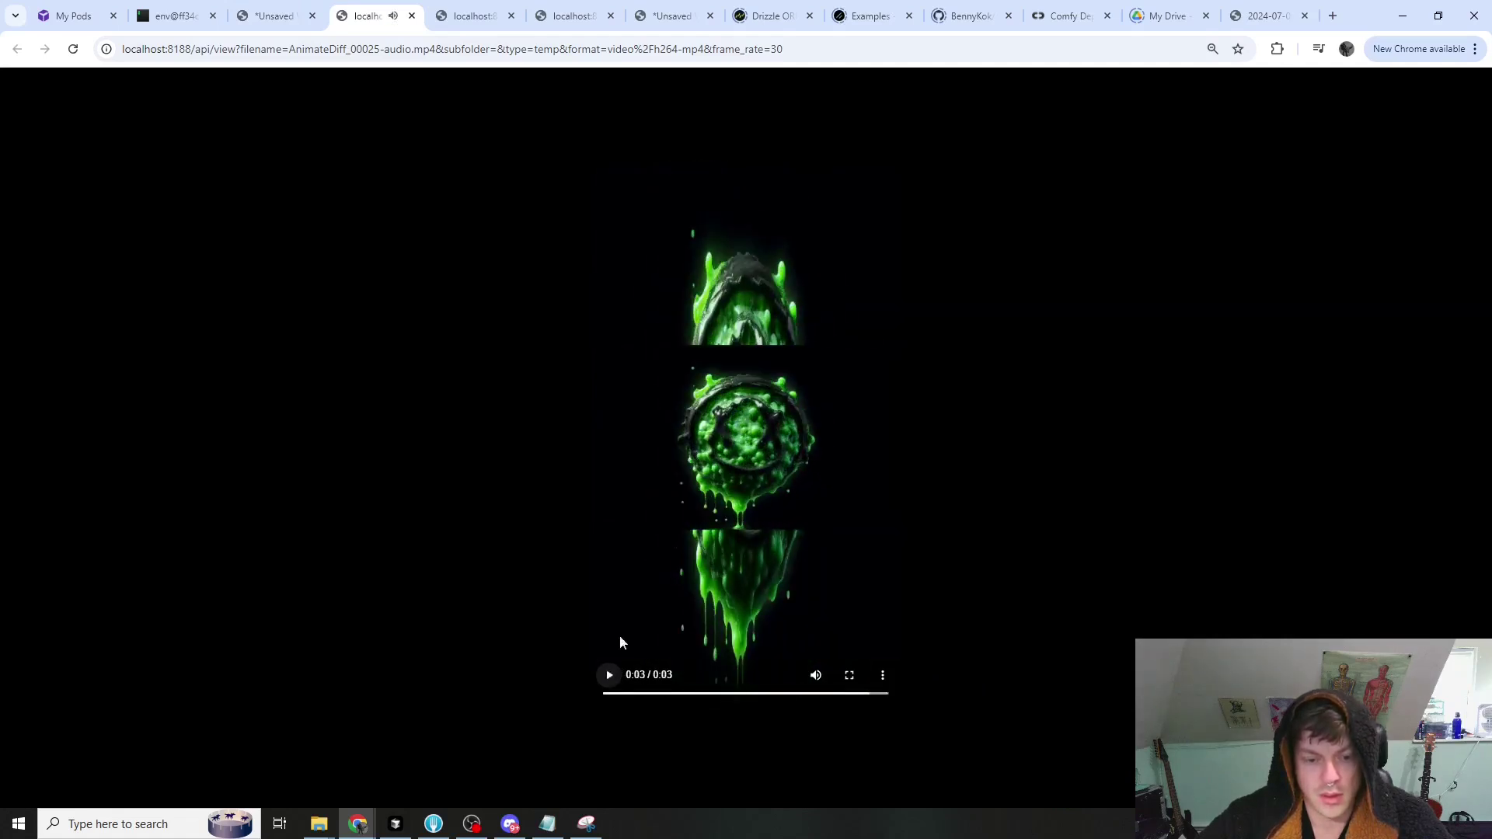
left_click(459, 18)
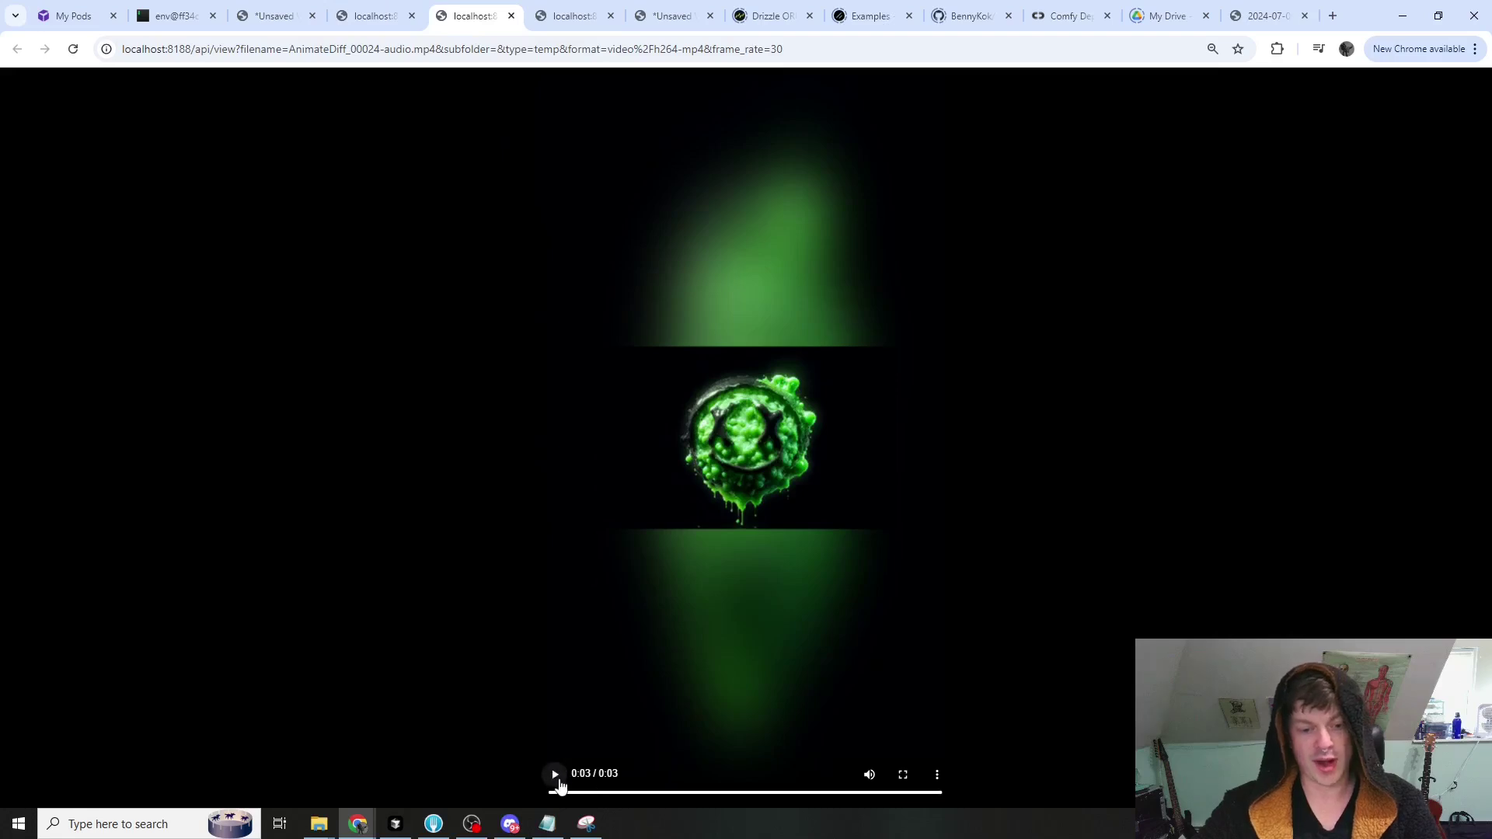
left_click(556, 778)
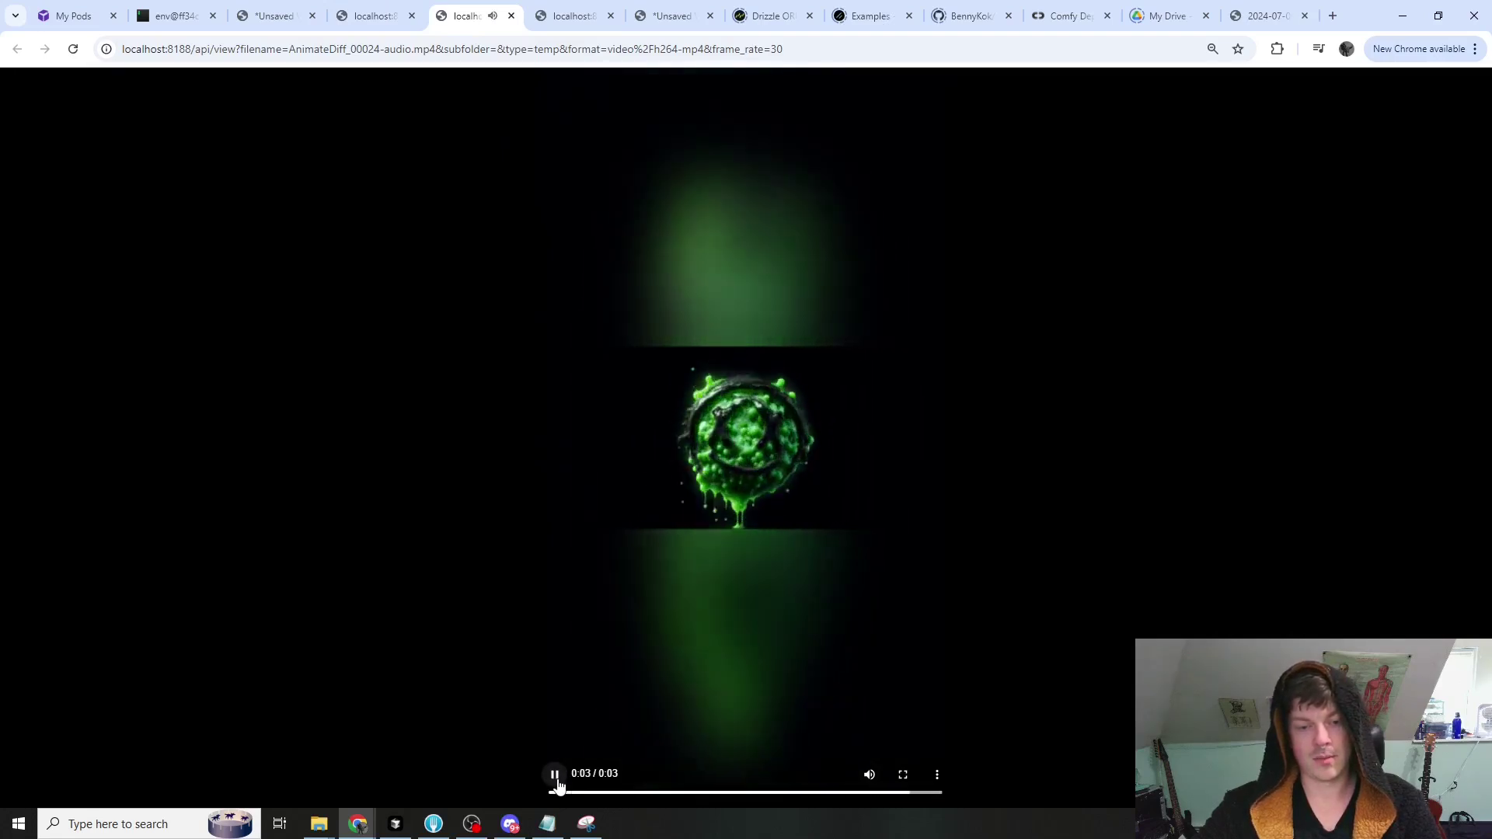
left_click(315, 7)
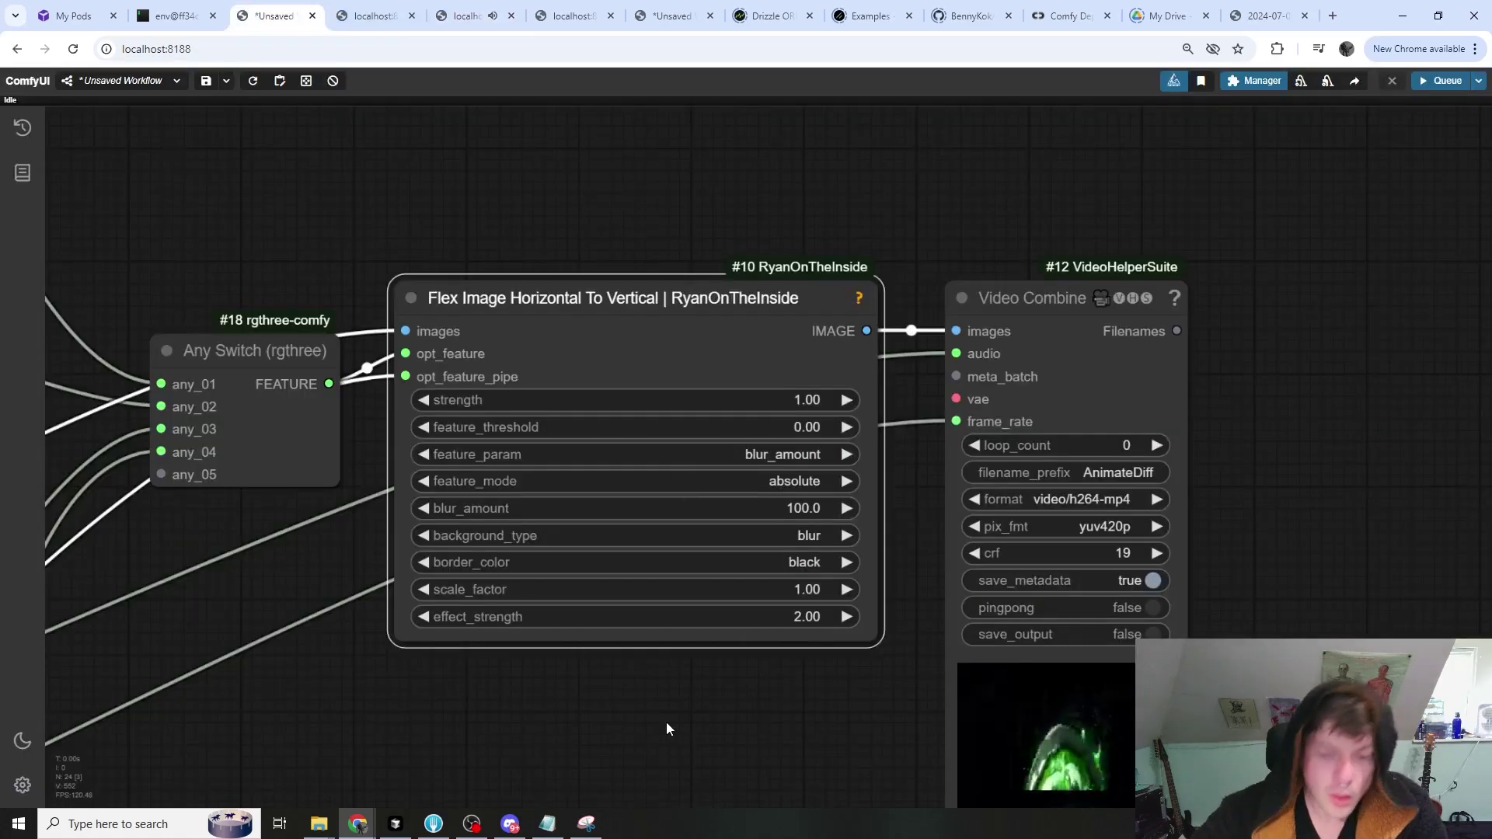
Switch node #10's feature_param from blur_amount to scale_factor.
scroll(684, 722, "down", 1)
left_click_drag(704, 716, 808, 674)
scroll(618, 677, "down", 2)
mouse_move(544, 745)
left_mouse_down()
mouse_move(780, 594)
mouse_move(920, 599)
mouse_move(952, 474)
left_mouse_up()
scroll(780, 593, "down", 2)
scroll(920, 599, "down", 3)
left_click_drag(1111, 528, 693, 393)
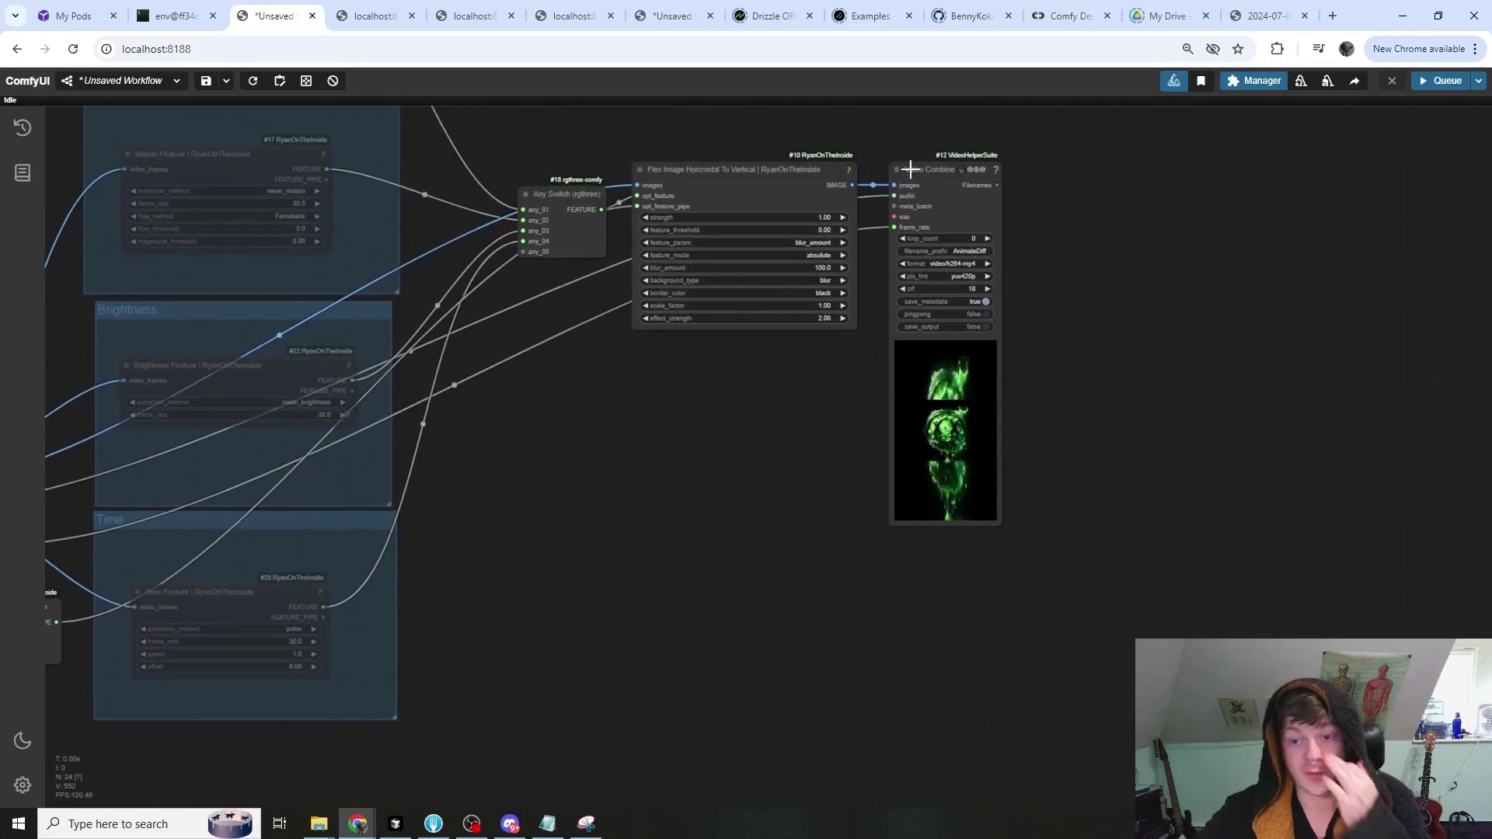
left_click_drag(775, 452, 768, 596)
scroll(1104, 365, "up", 4)
scroll(835, 491, "up", 2)
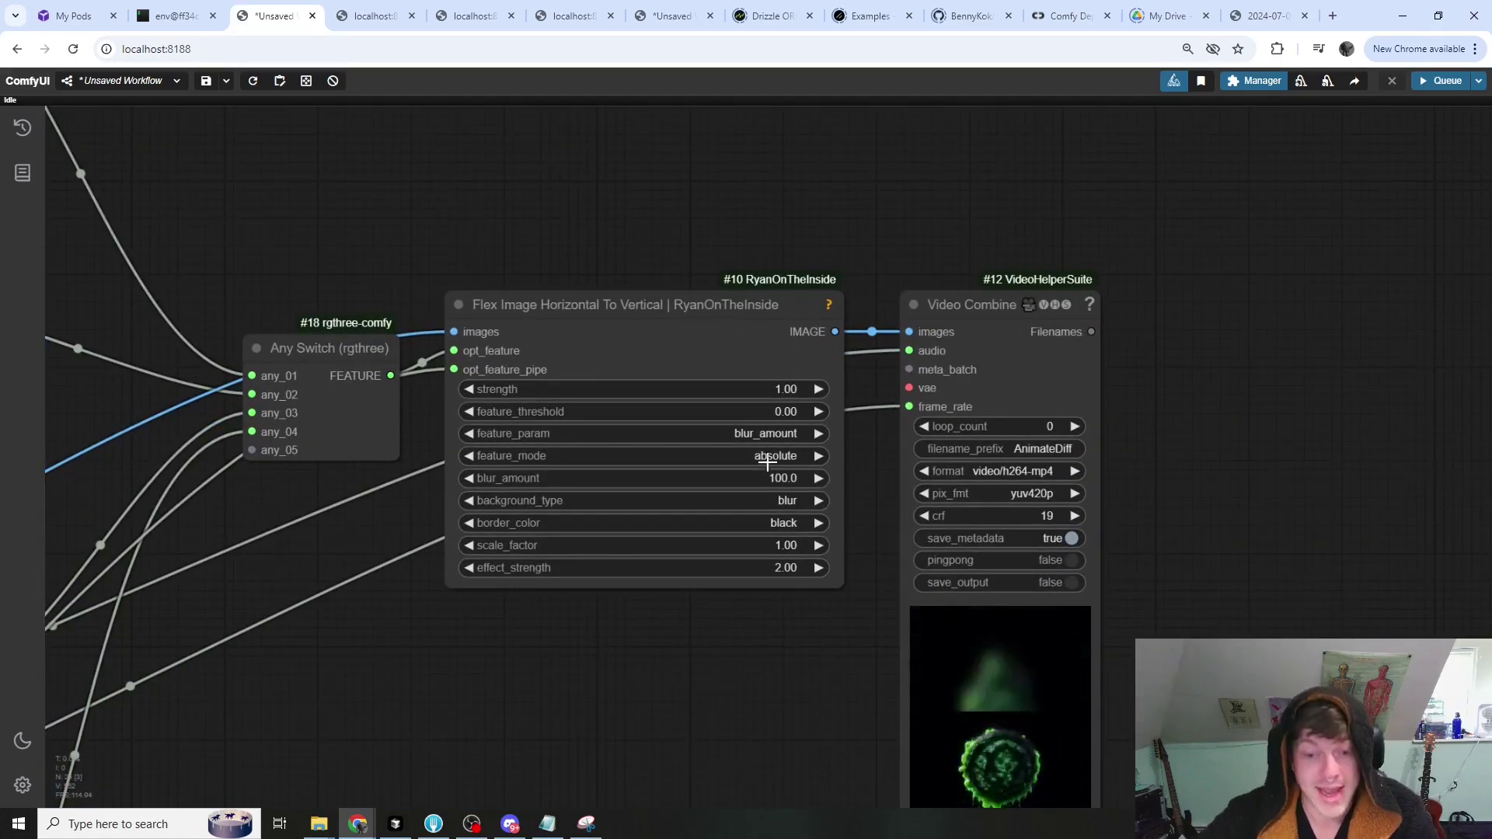
left_click(730, 434)
left_click(752, 449)
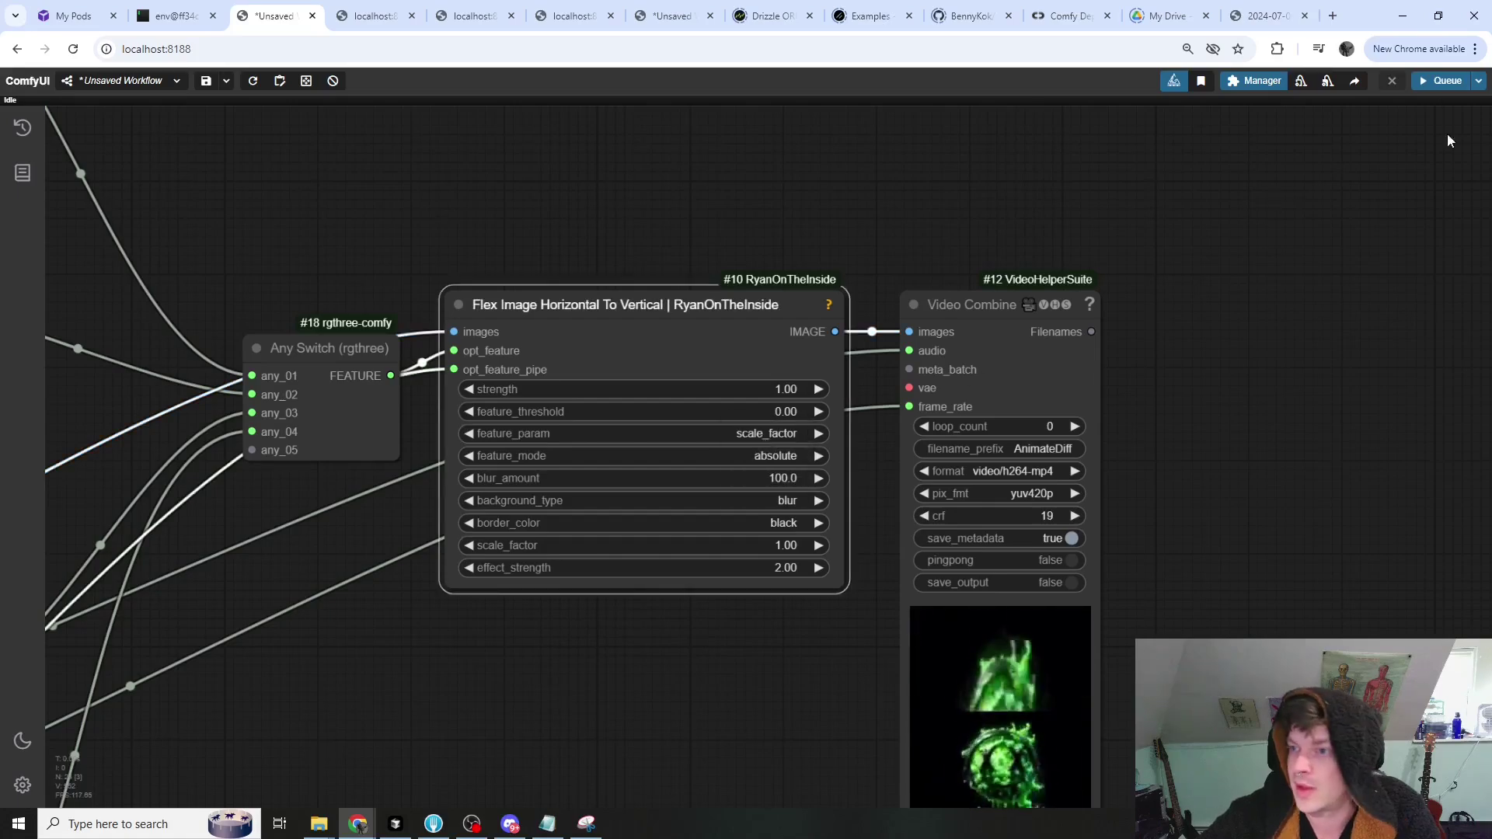
Queue the workflow and look over the simple chain and feature groups while it renders.
left_click(1443, 78)
scroll(1321, 339, "down", 5)
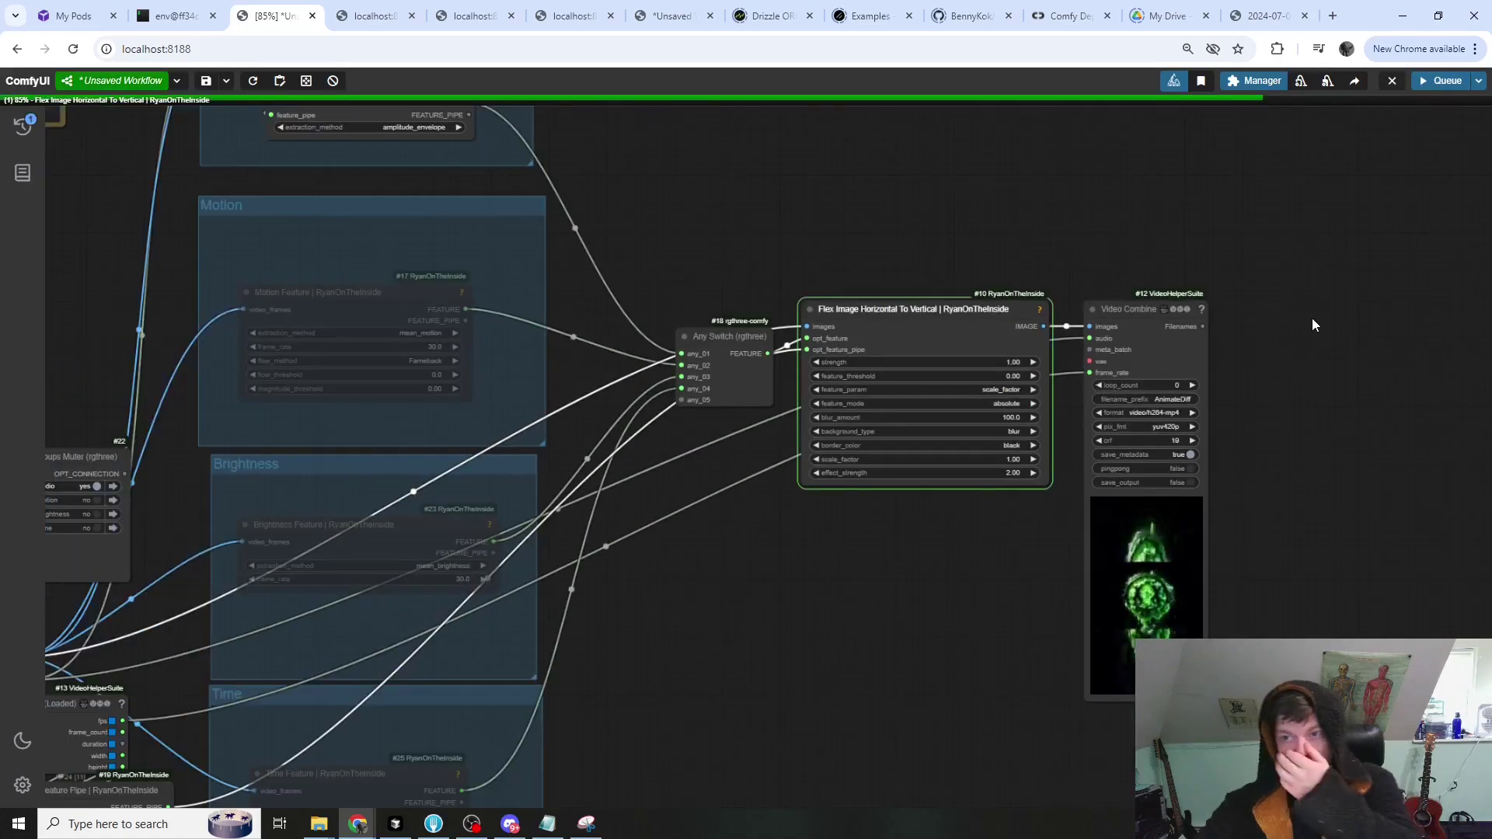
scroll(1010, 297, "down", 4)
left_click_drag(777, 569, 1202, 634)
left_click_drag(531, 345, 824, 316)
left_click_drag(903, 708, 106, 147)
left_click_drag(916, 382, 489, 358)
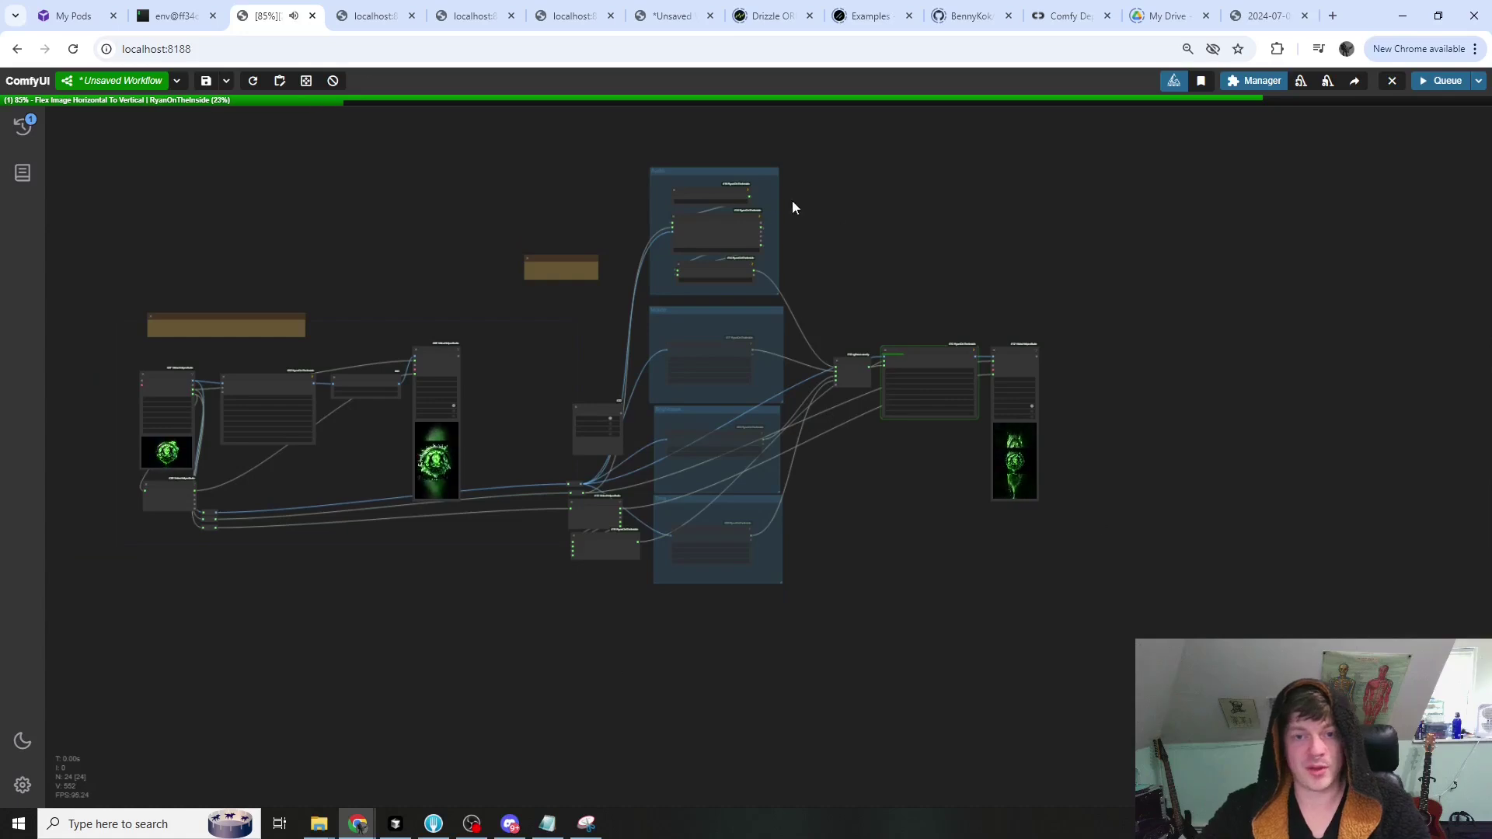